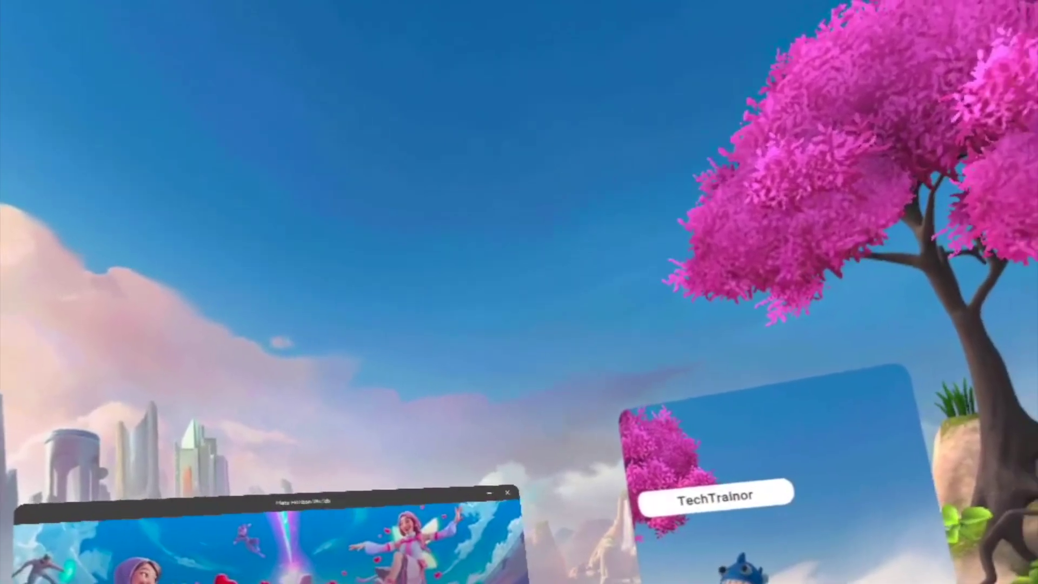
- Resume Meta Horizon Worlds and bring up its main menu
{"action": "key", "text": "super"}
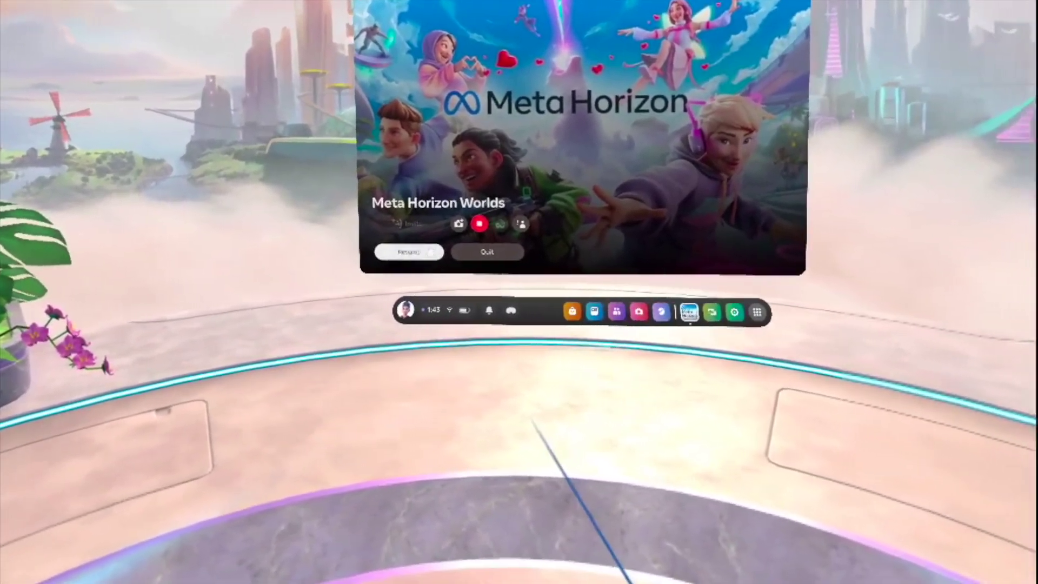
{"action": "left_click", "coordinate": [412, 250]}
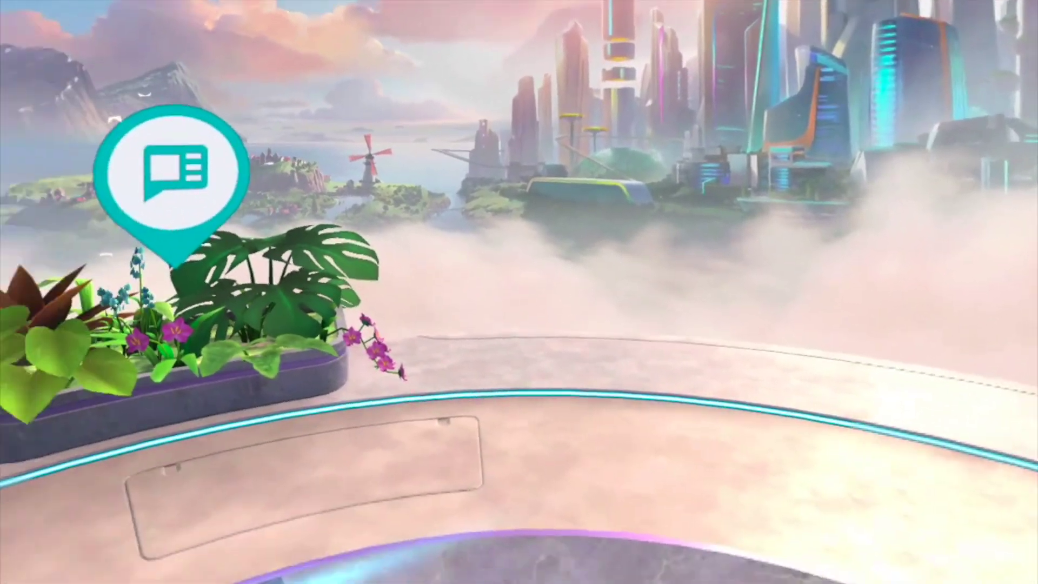
{"action": "key", "text": "super"}
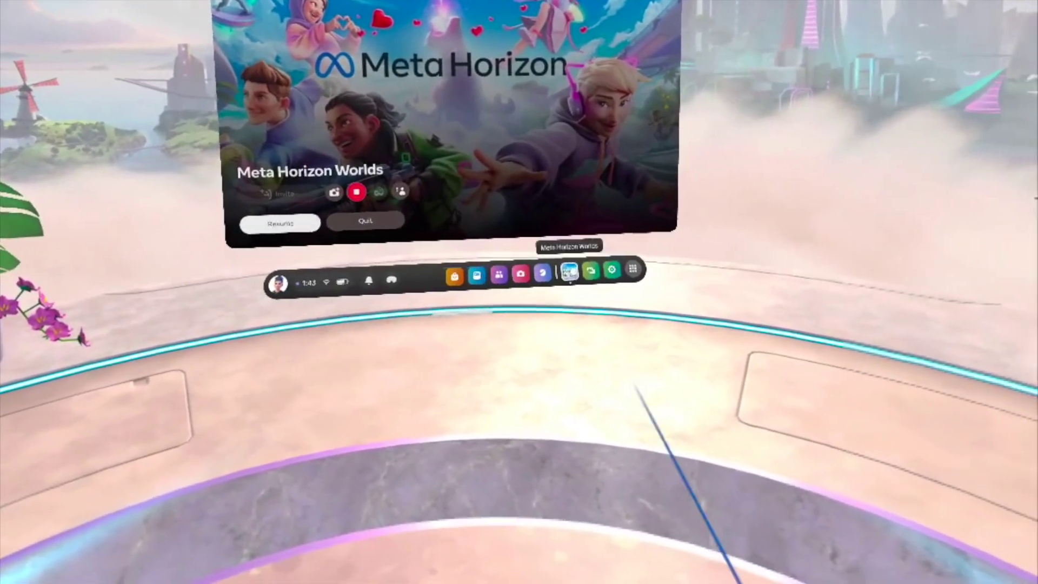
{"action": "left_click", "coordinate": [580, 273]}
{"action": "left_click", "coordinate": [580, 274]}
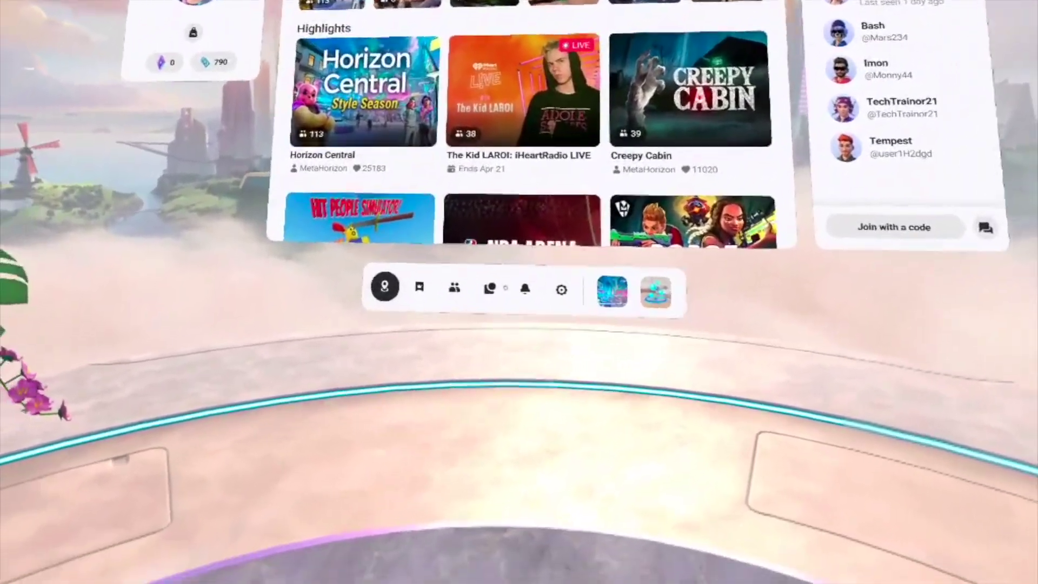
- Start a new legacy world from primitive assets in the headset and browse the environment templates
{"action": "left_click", "coordinate": [496, 295]}
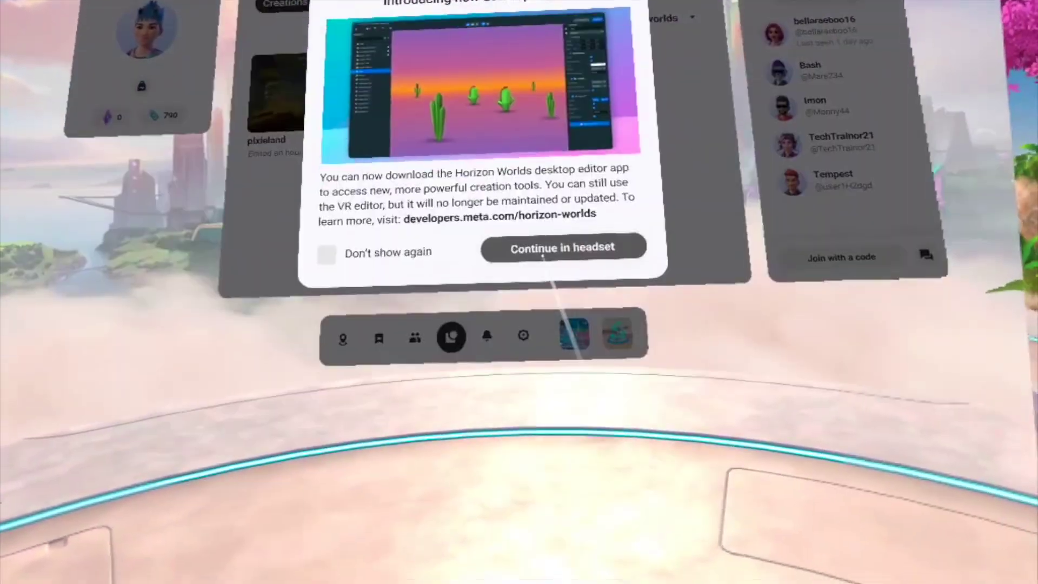
{"action": "left_click", "coordinate": [542, 250]}
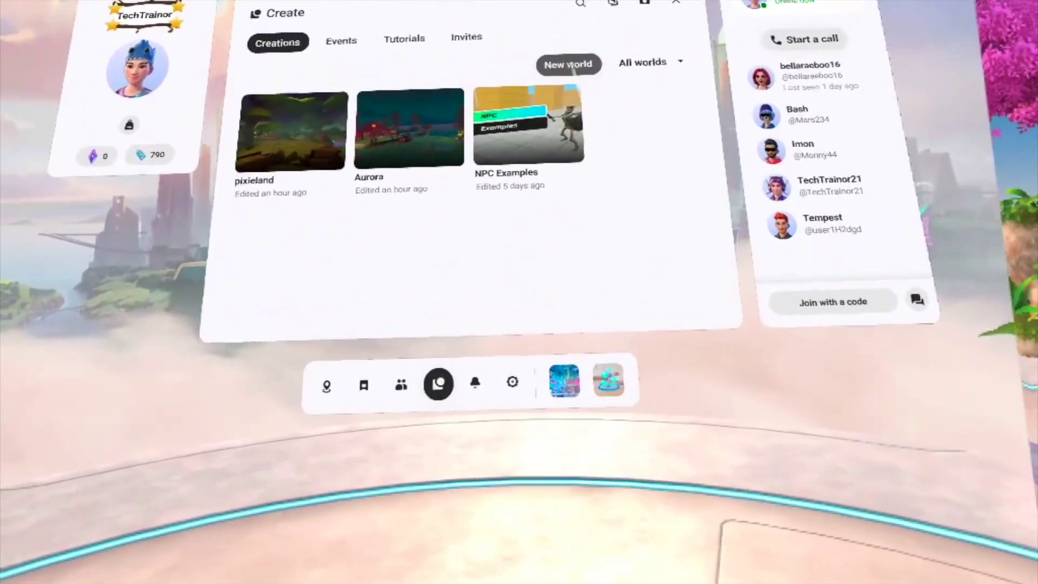
{"action": "left_click", "coordinate": [570, 66]}
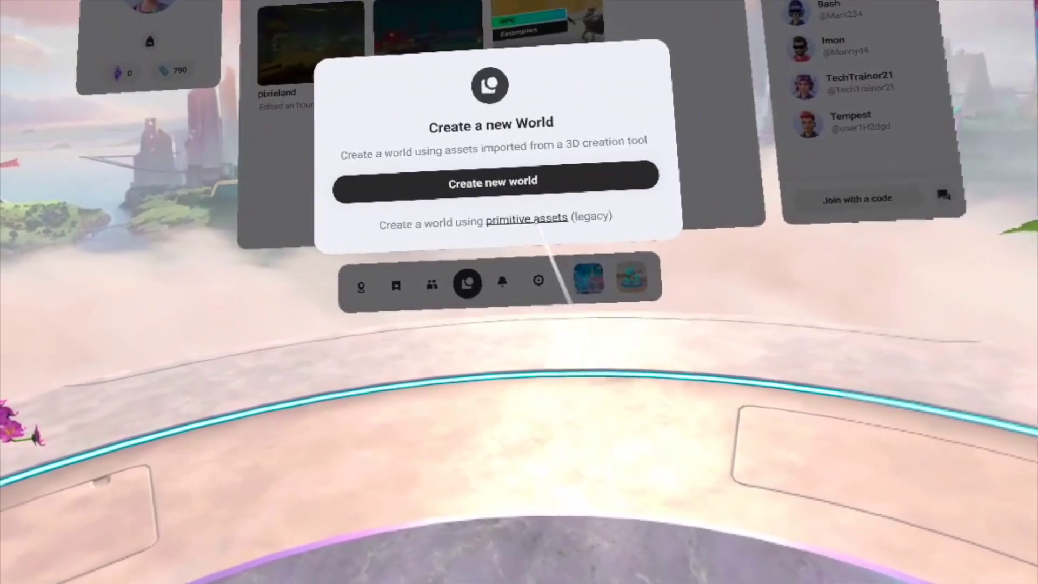
{"action": "left_click", "coordinate": [548, 277]}
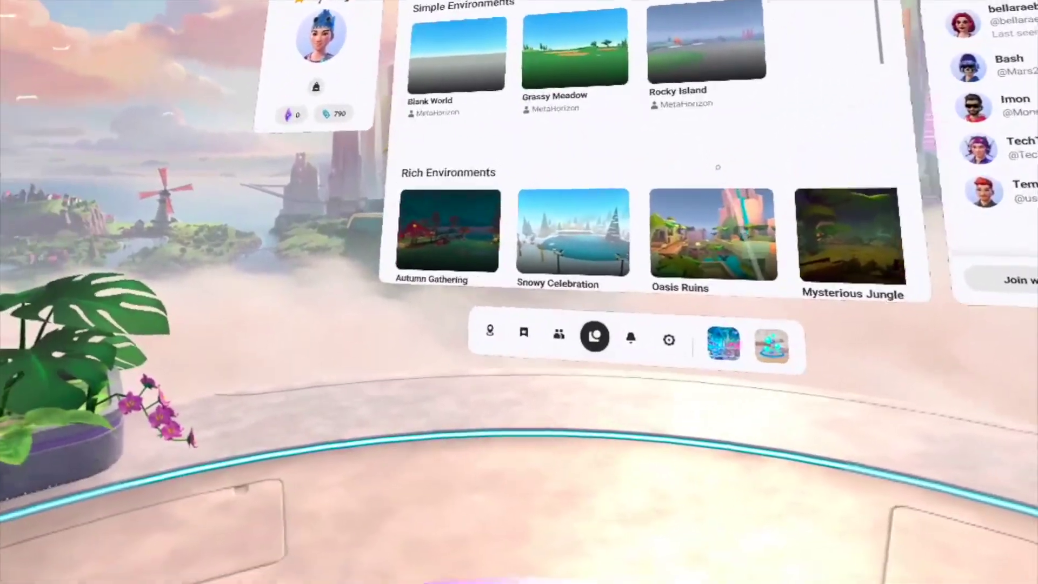
{"action": "scroll", "coordinate": [660, 232], "scroll_direction": "down", "scroll_amount": 3}
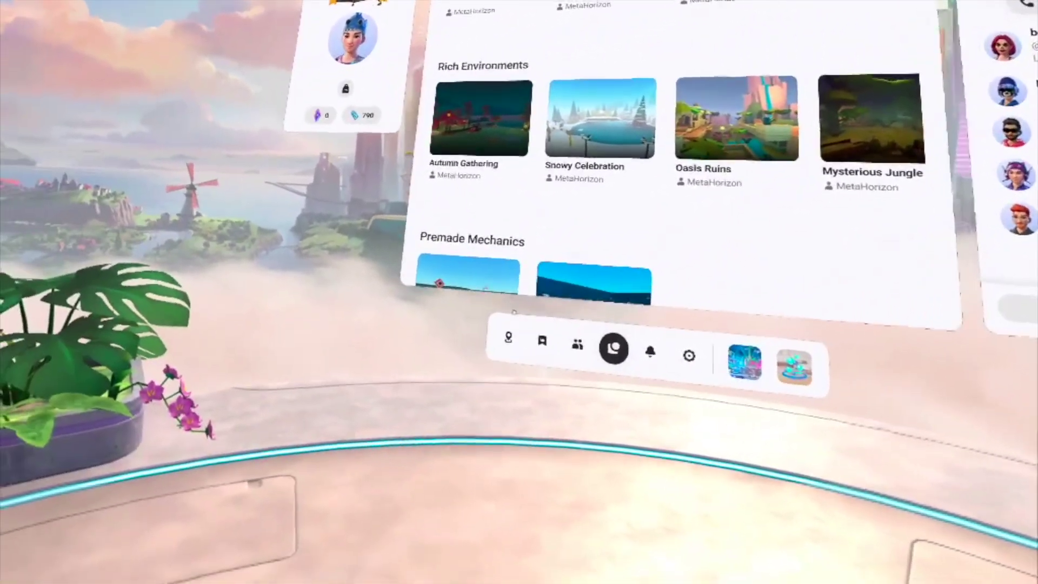
{"action": "scroll", "coordinate": [540, 276], "scroll_direction": "down", "scroll_amount": 5}
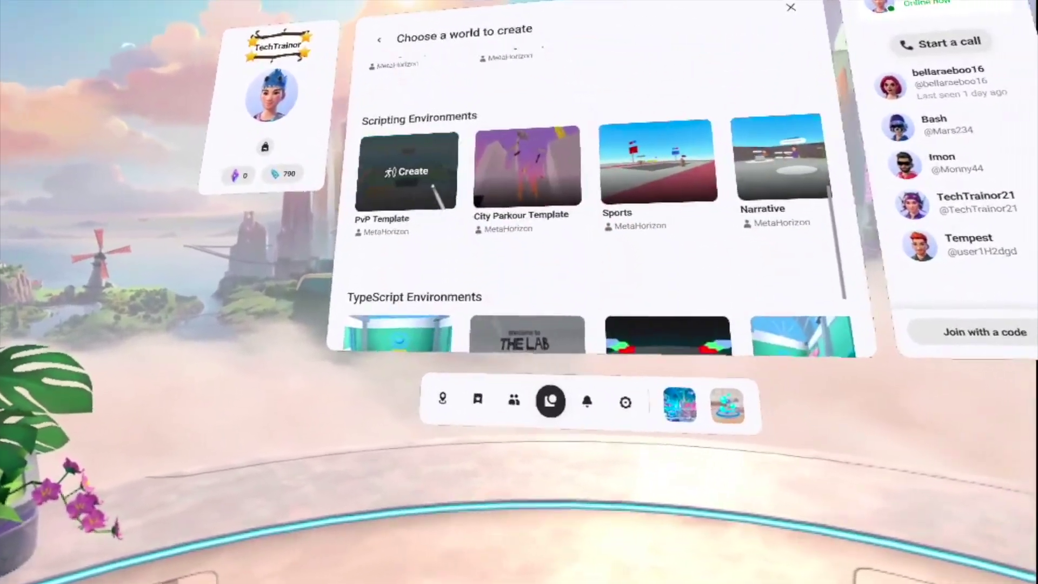
{"action": "scroll", "coordinate": [557, 208], "scroll_direction": "up", "scroll_amount": 5}
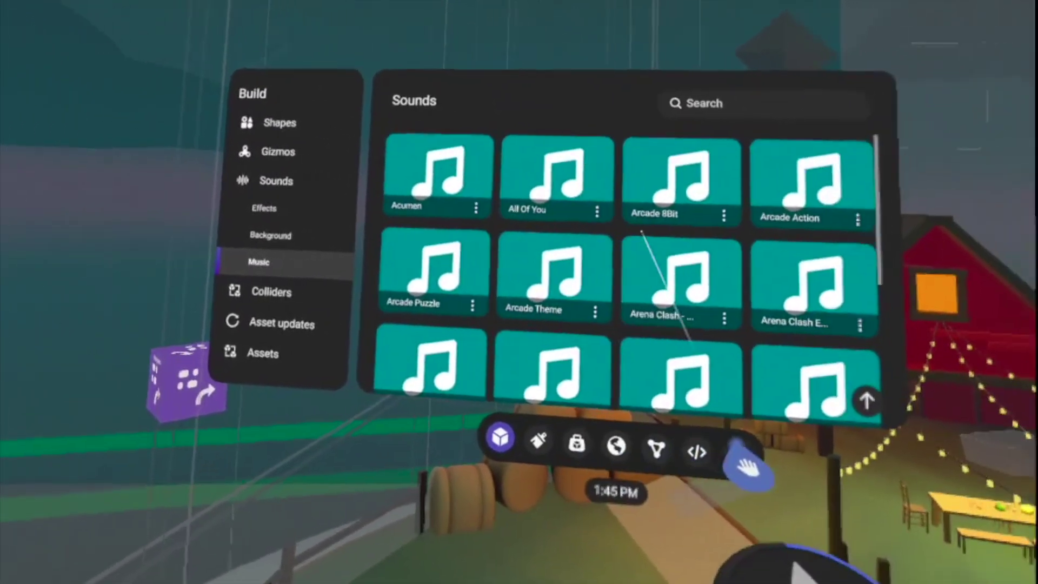
- Look through the Music sounds and place a Mirror gizmo in the world
{"action": "scroll", "coordinate": [616, 232], "scroll_direction": "down", "scroll_amount": 5}
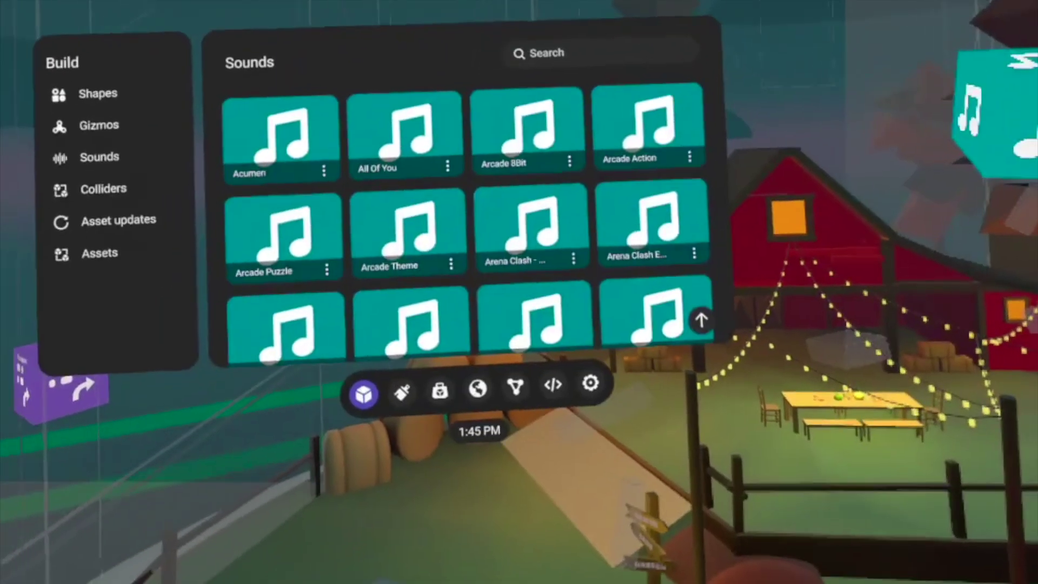
{"action": "left_click", "coordinate": [364, 169]}
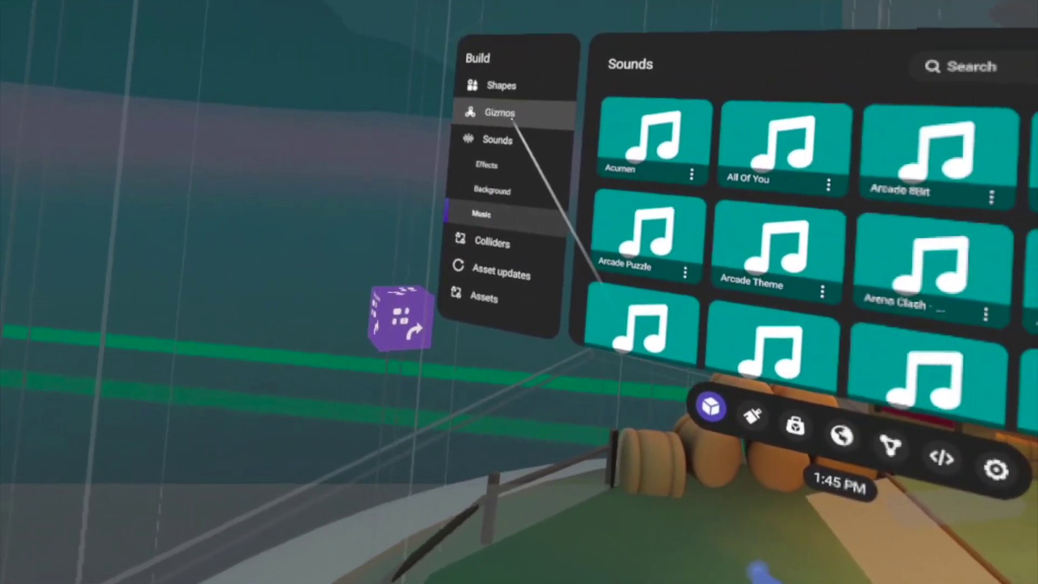
{"action": "left_click", "coordinate": [511, 118]}
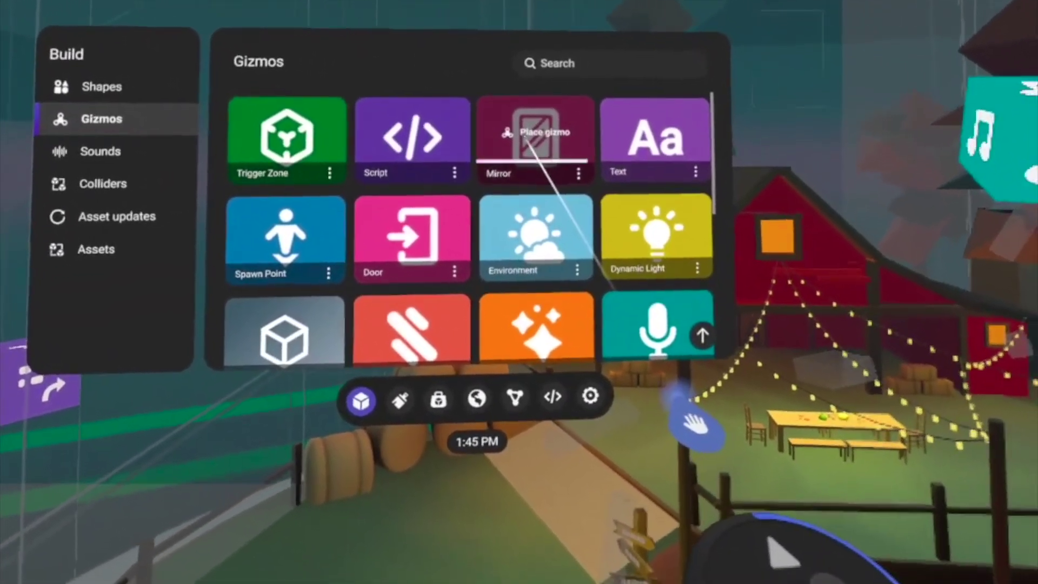
{"action": "left_click", "coordinate": [589, 157]}
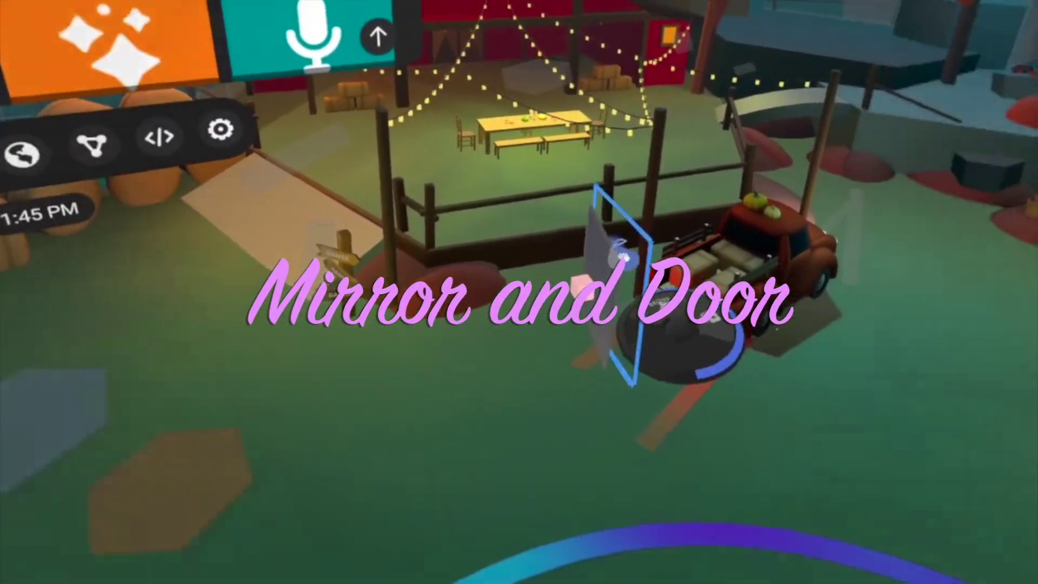
- Grab the mirror and reposition it on the grass behind the red truck
{"action": "left_click", "coordinate": [622, 281]}
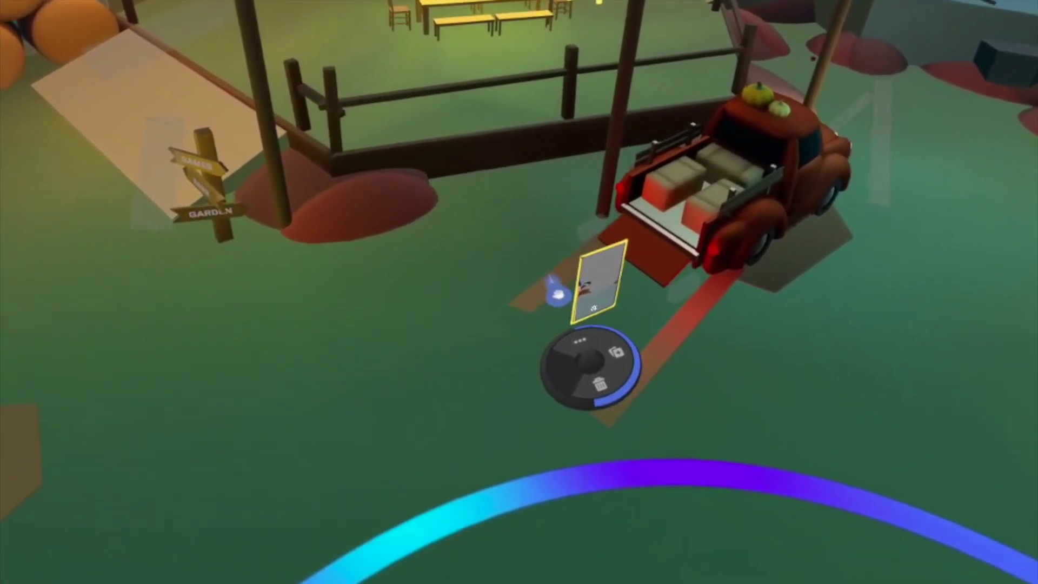
{"action": "left_click_drag", "start_coordinate": [557, 292], "coordinate": [587, 303]}
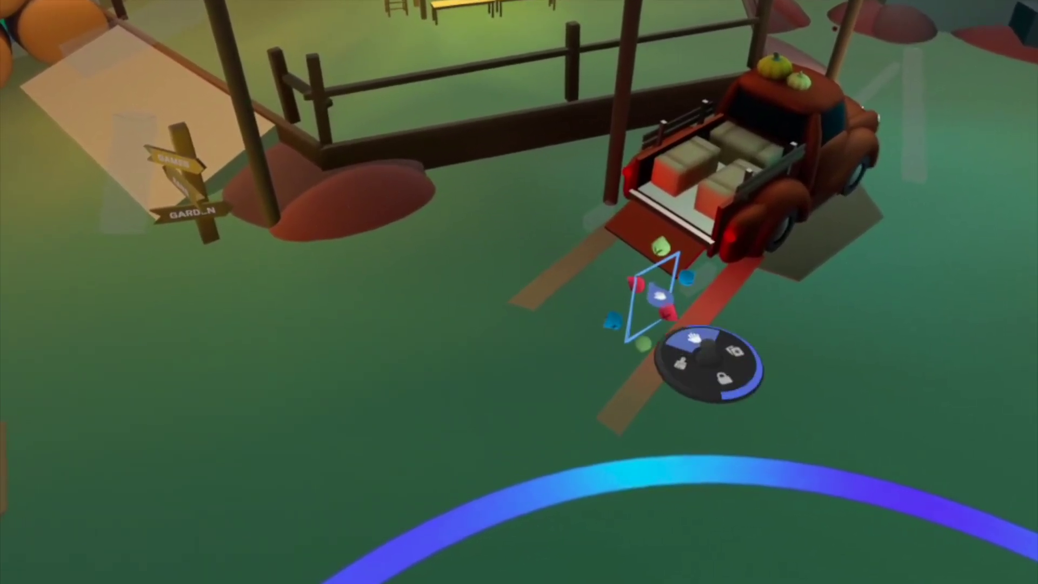
{"action": "left_click", "coordinate": [661, 297]}
{"action": "left_click_drag", "start_coordinate": [669, 288], "coordinate": [676, 303]}
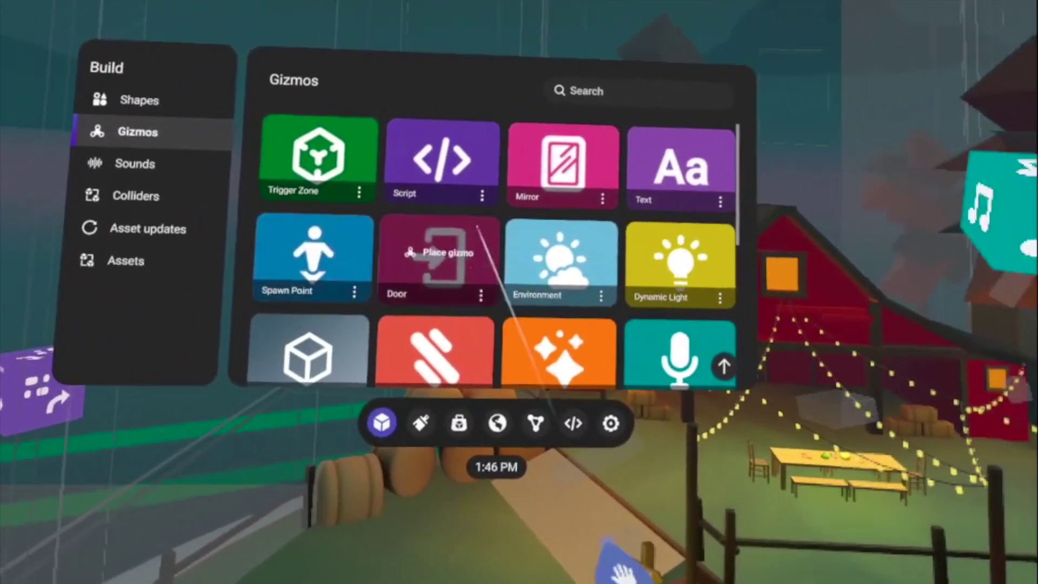
- Place an Environment gizmo in the air in front of the trees and open its properties
{"action": "scroll", "coordinate": [586, 241], "scroll_direction": "down", "scroll_amount": 8}
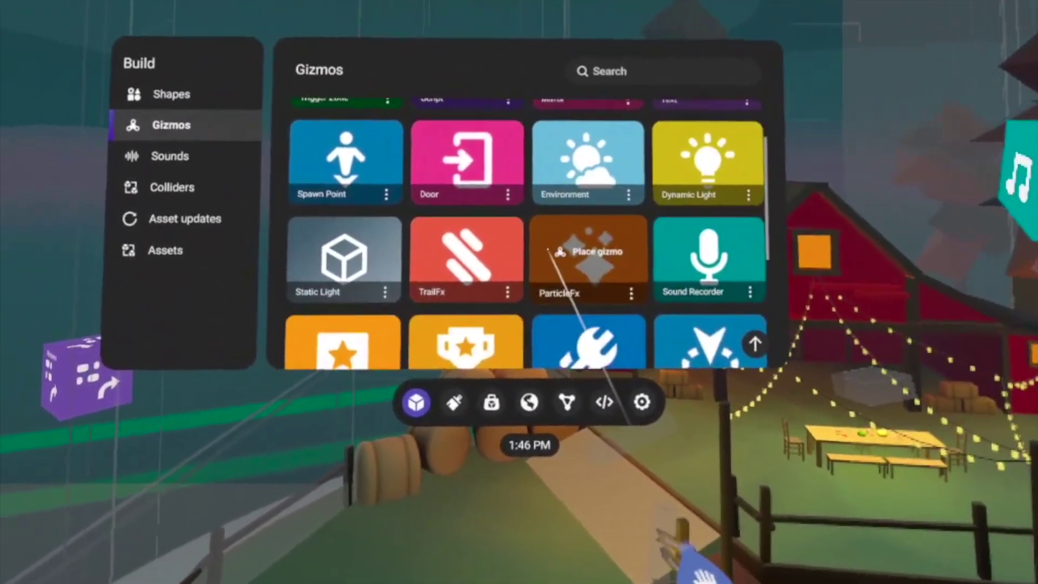
{"action": "scroll", "coordinate": [575, 212], "scroll_direction": "up", "scroll_amount": 8}
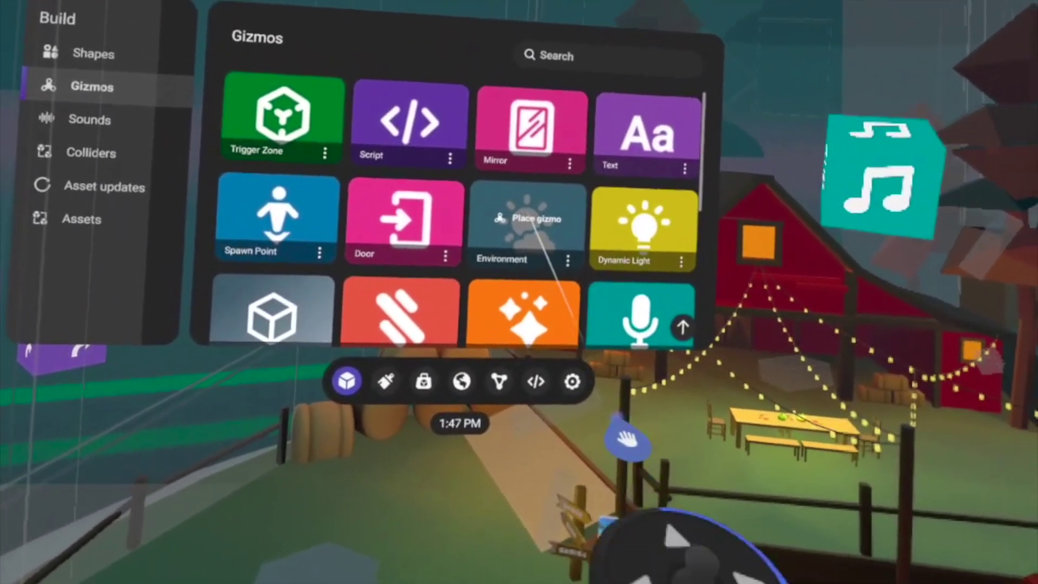
{"action": "left_click", "coordinate": [544, 225]}
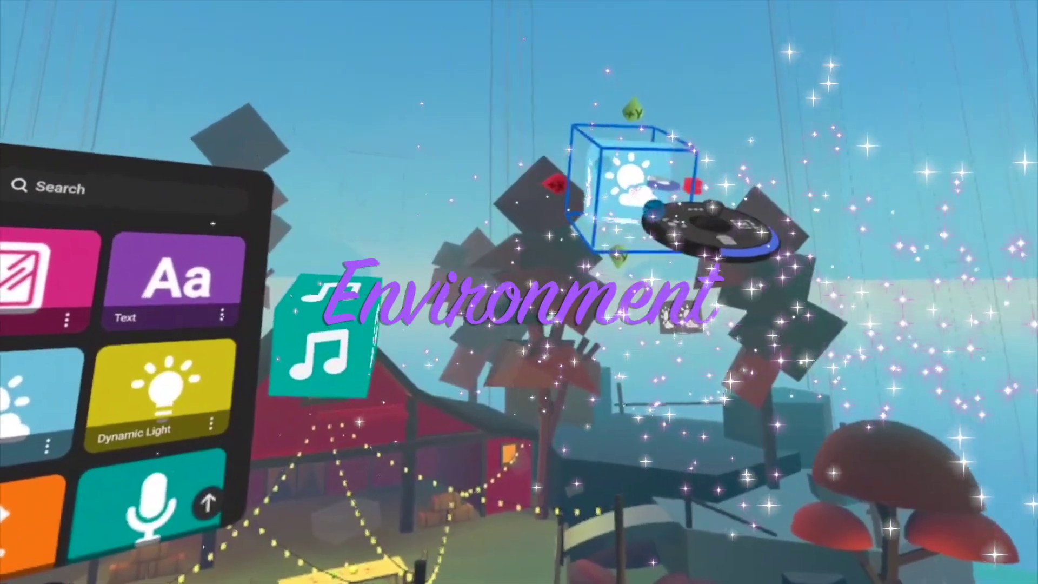
{"action": "left_click", "coordinate": [649, 202]}
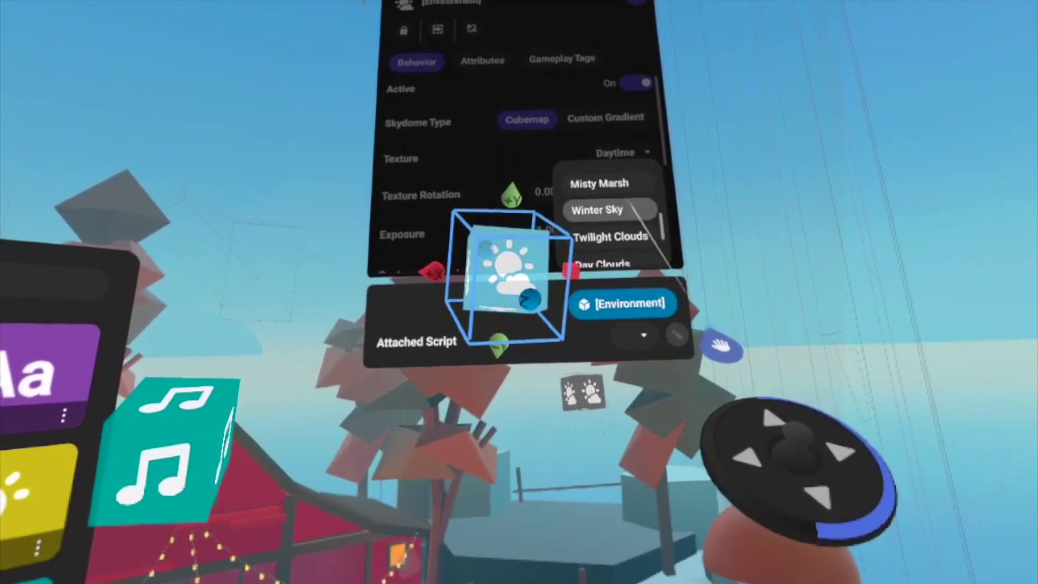
- Try the Winter Sky and Night Panorama textures on the environment's skydome
{"action": "left_click", "coordinate": [611, 208]}
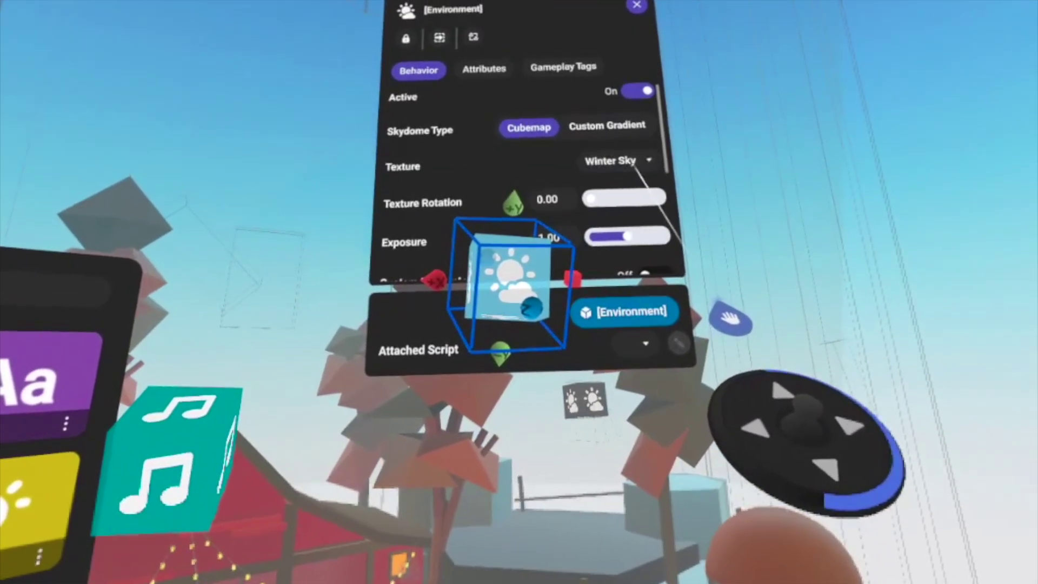
{"action": "left_click", "coordinate": [636, 165]}
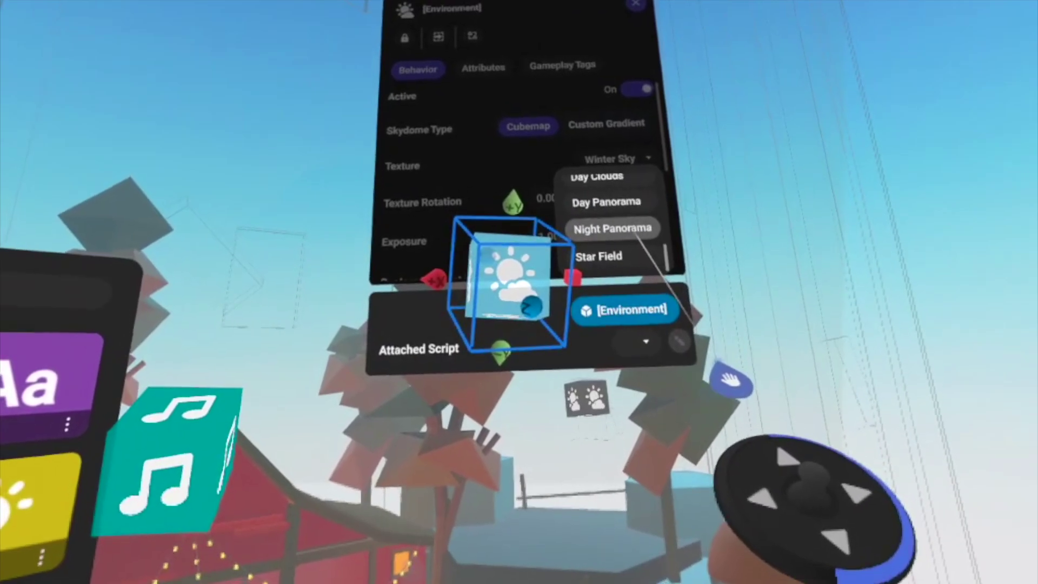
{"action": "left_click", "coordinate": [610, 228]}
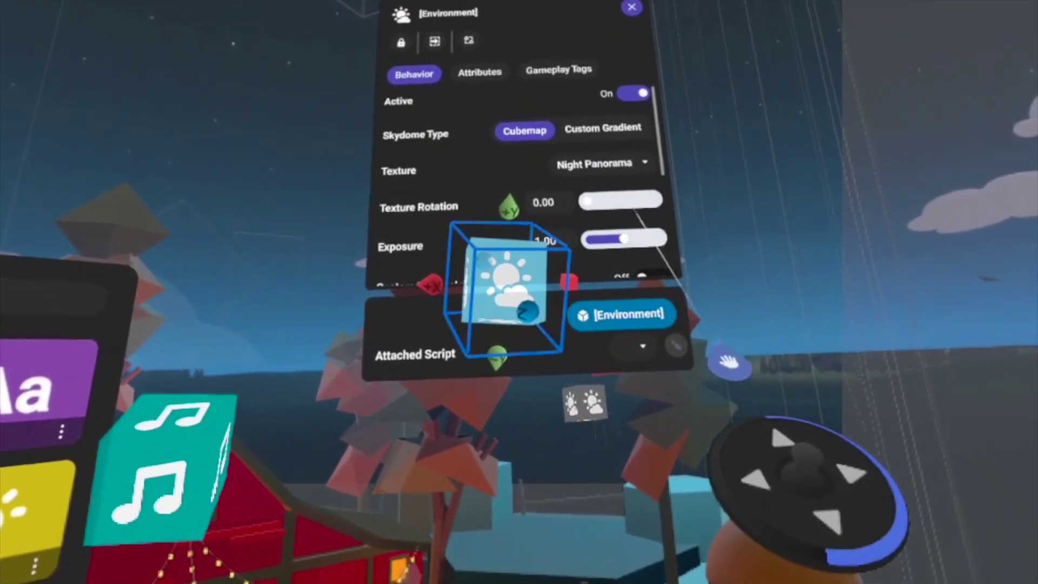
- Set the environment's skydome texture to Star Field and close its properties
{"action": "left_click", "coordinate": [638, 163]}
{"action": "scroll", "coordinate": [629, 179], "scroll_direction": "down", "scroll_amount": 2}
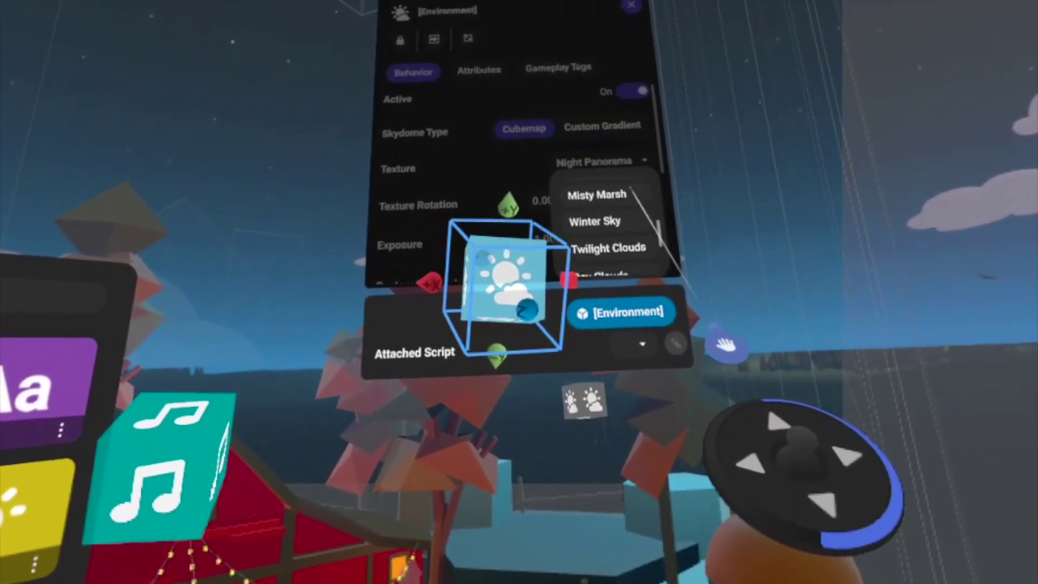
{"action": "scroll", "coordinate": [633, 194], "scroll_direction": "down", "scroll_amount": 2}
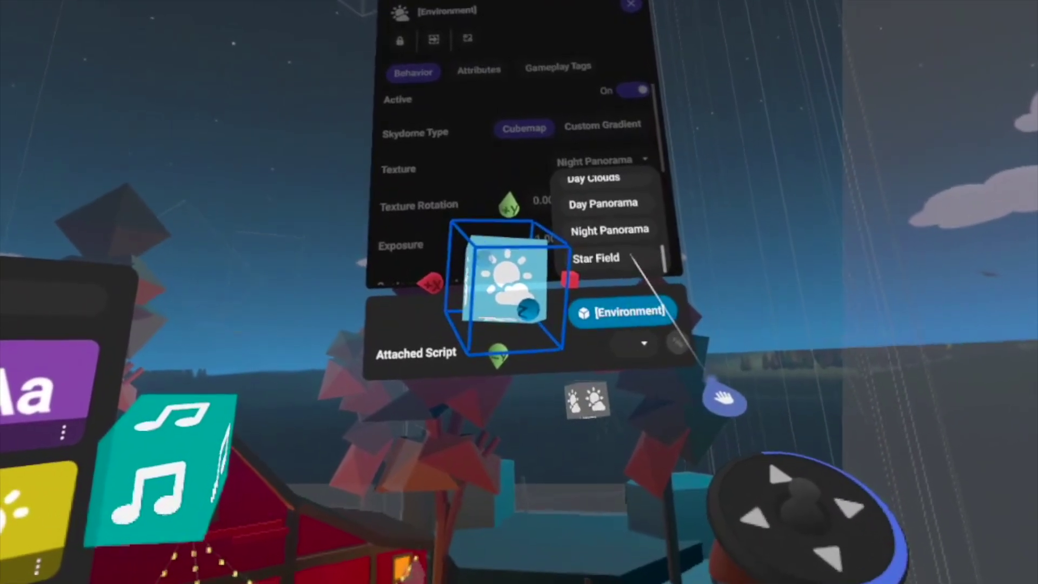
{"action": "left_click", "coordinate": [627, 256]}
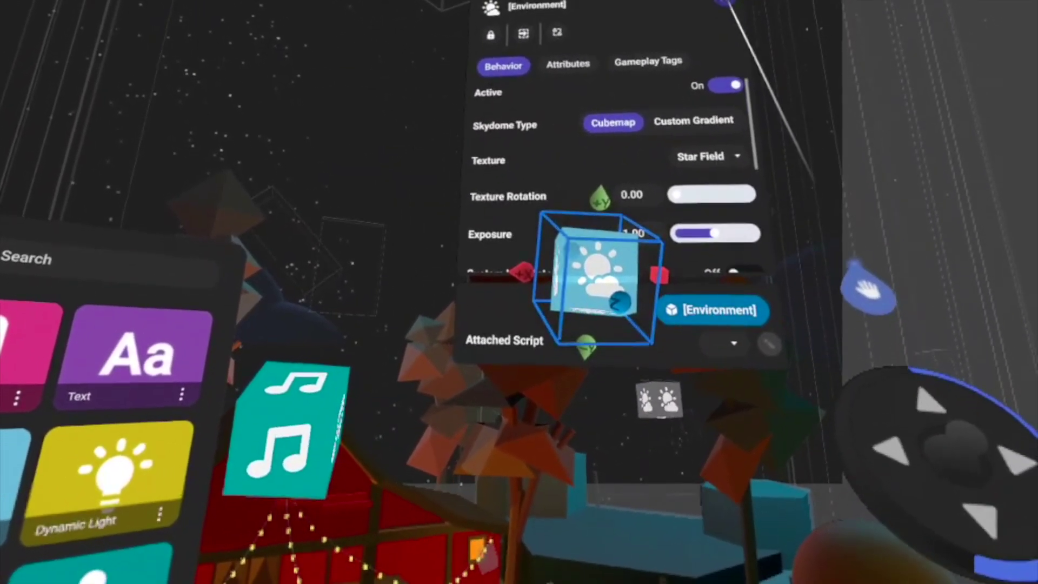
{"action": "left_click", "coordinate": [703, 31]}
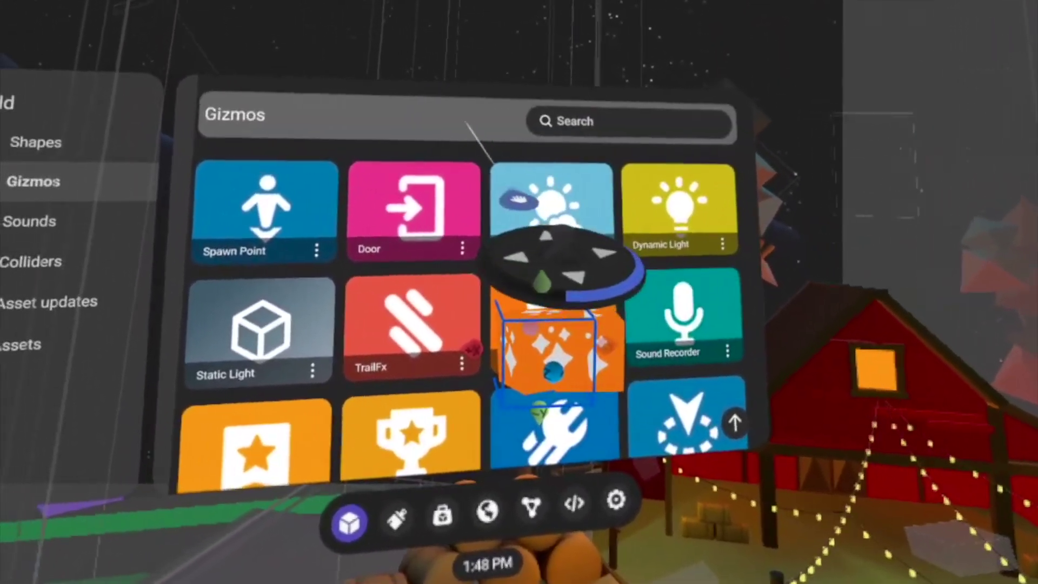
- Move the gizmo library aside and reposition the ParticleFx gizmo beside the yellow plants near the fence
{"action": "left_click_drag", "start_coordinate": [471, 120], "coordinate": [192, 65]}
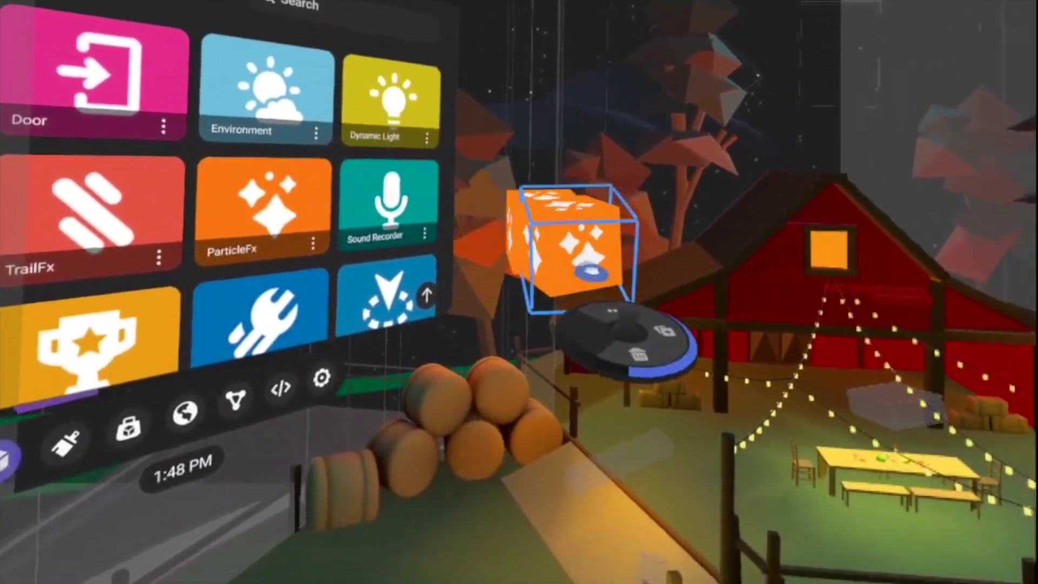
{"action": "left_click_drag", "start_coordinate": [589, 273], "coordinate": [625, 296]}
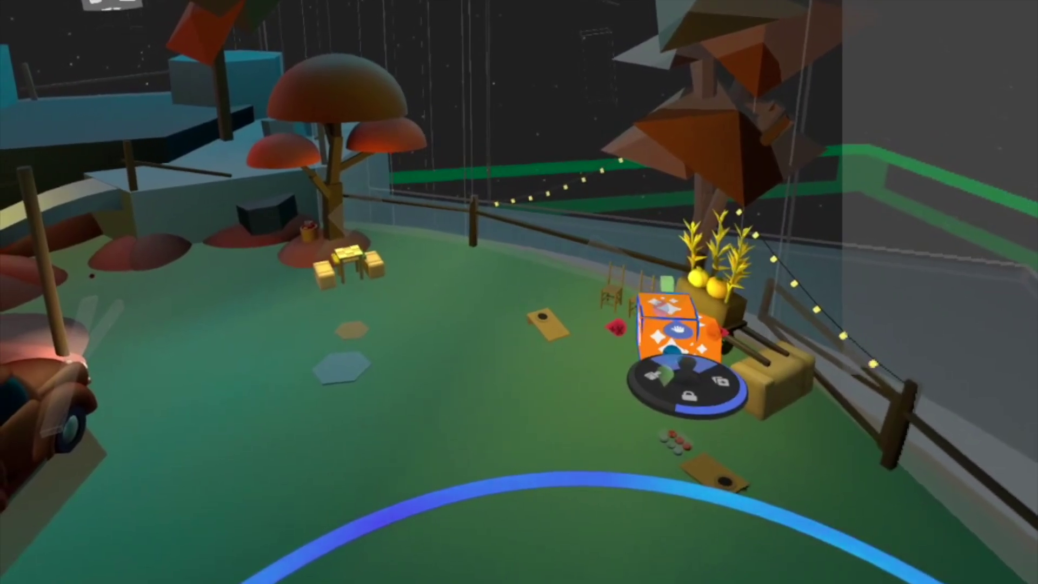
{"action": "left_click", "coordinate": [685, 331]}
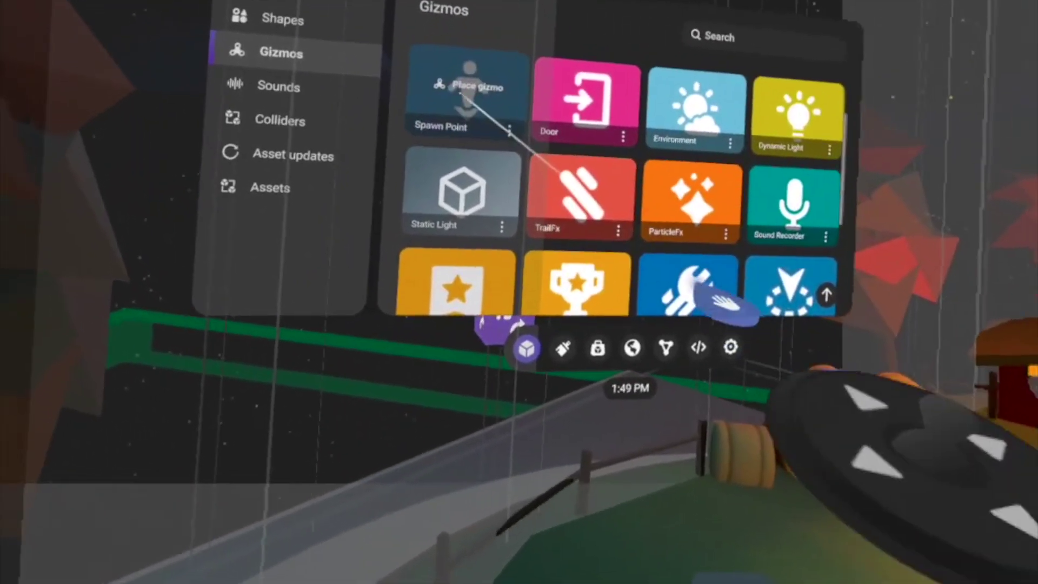
- Place a Spawn Point gizmo on the open grass and adjust its position
{"action": "left_click", "coordinate": [455, 91]}
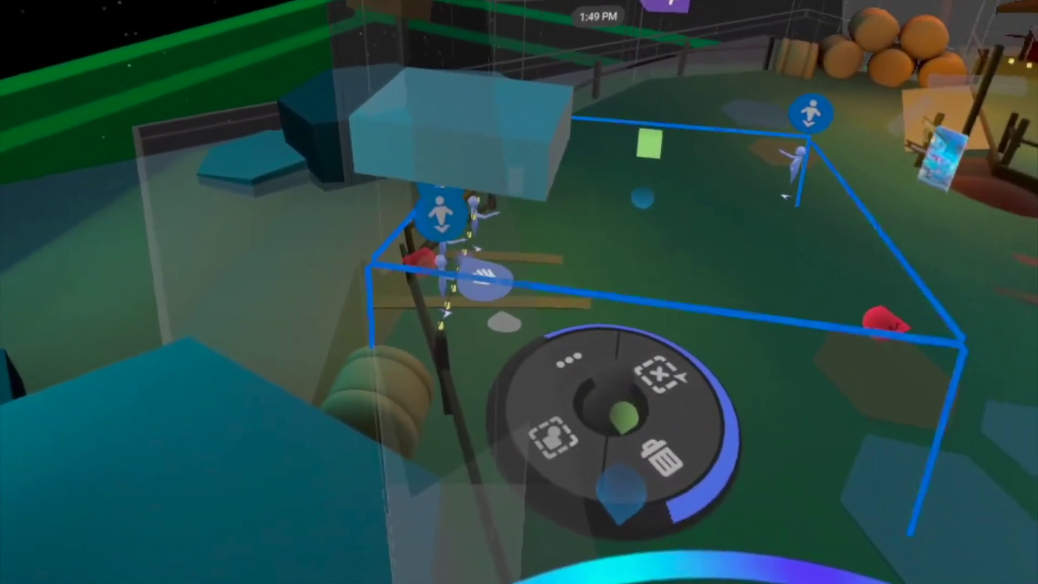
{"action": "key", "text": "Delete"}
{"action": "mouse_move", "coordinate": [509, 298]}
{"action": "left_mouse_down"}
{"action": "mouse_move", "coordinate": [500, 287]}
{"action": "mouse_move", "coordinate": [505, 297]}
{"action": "left_mouse_up"}
{"action": "left_click_drag", "start_coordinate": [546, 266], "coordinate": [574, 253]}
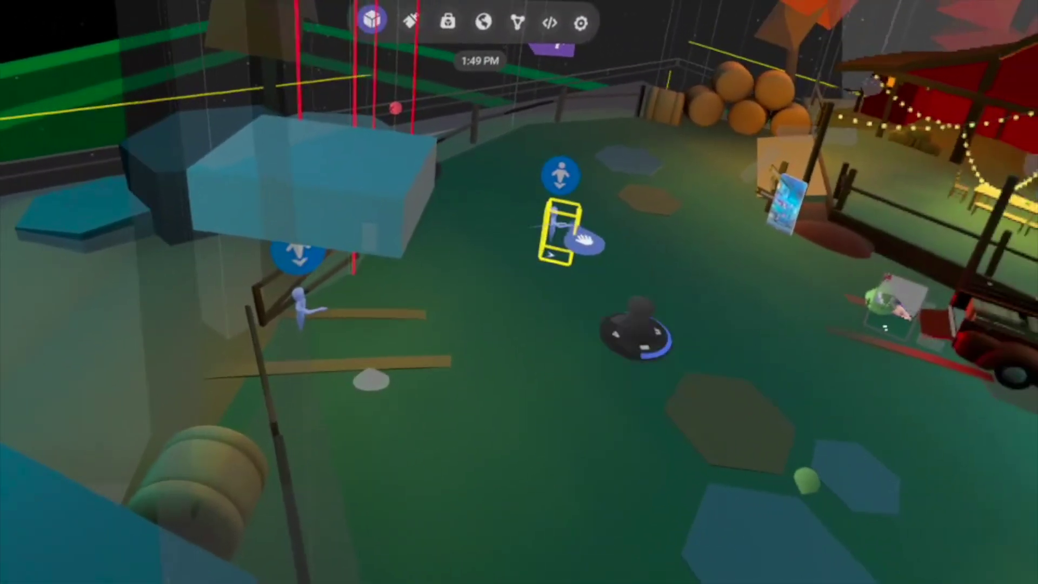
{"action": "key", "text": "Down"}
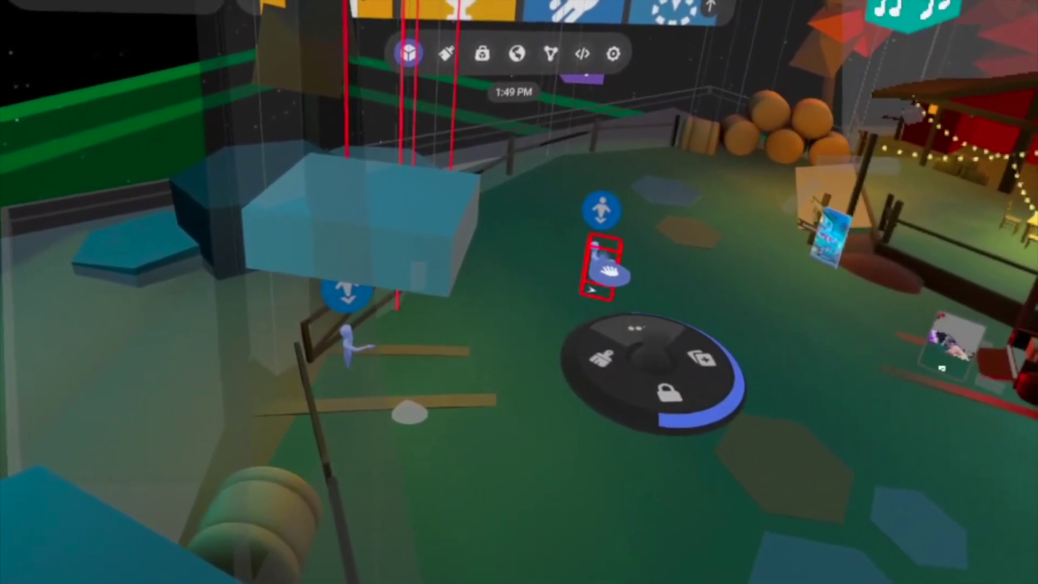
- Review the new Spawn Point's behavior properties, close them, and grab the other spawn point beside the fence
{"action": "left_click", "coordinate": [607, 281]}
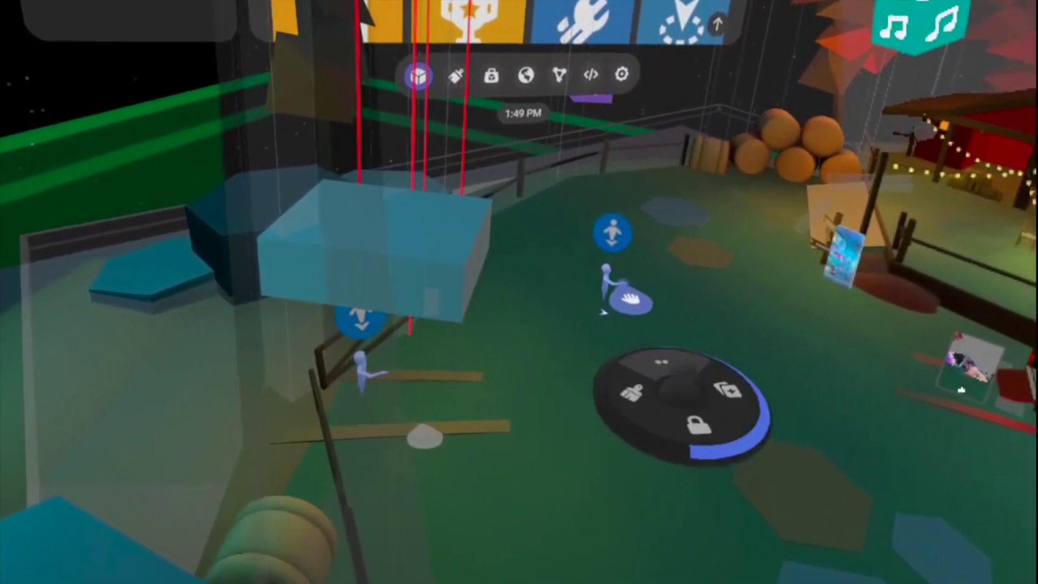
{"action": "left_click", "coordinate": [594, 297]}
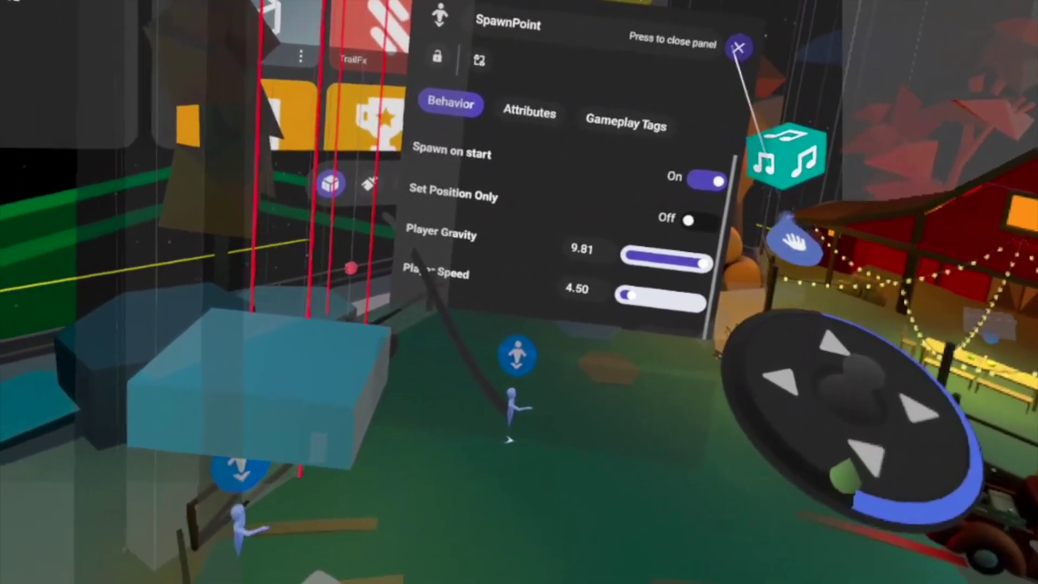
{"action": "left_click", "coordinate": [702, 61]}
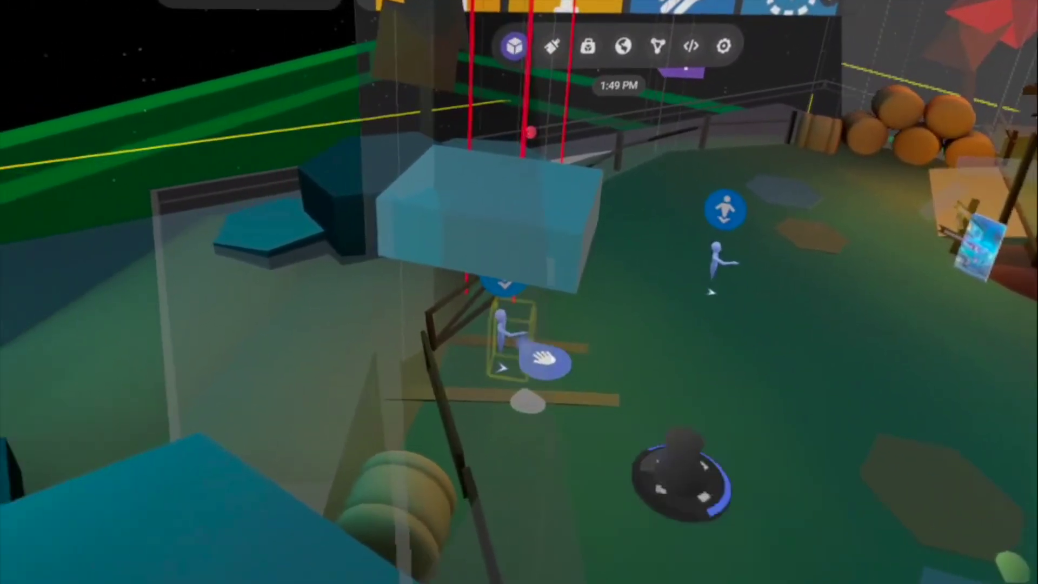
{"action": "left_click", "coordinate": [523, 356]}
{"action": "left_click_drag", "start_coordinate": [525, 354], "coordinate": [506, 378]}
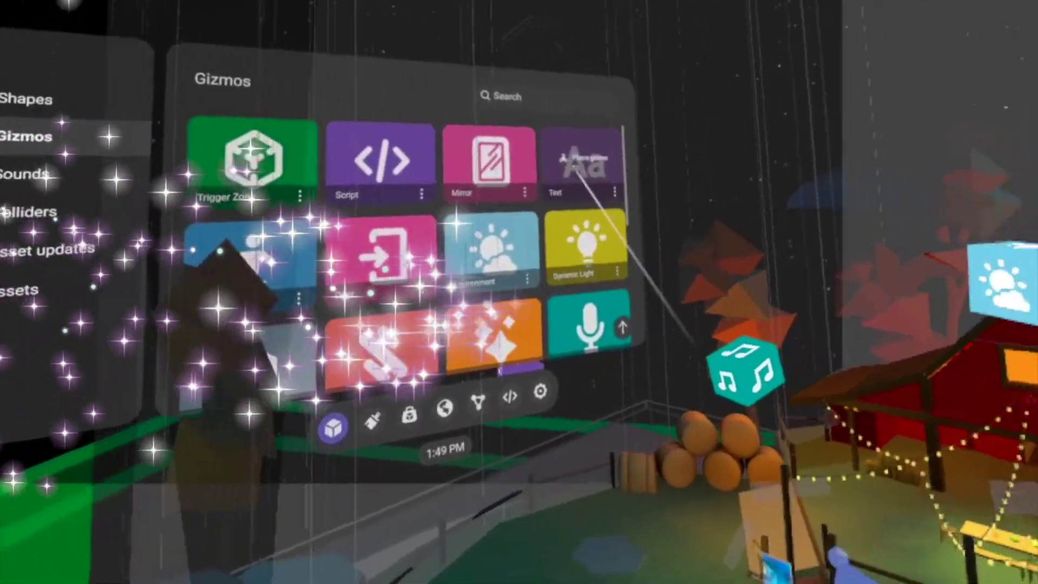
- Place a Text gizmo from the gizmo library and set its text to "Aurora"
{"action": "left_click", "coordinate": [688, 167]}
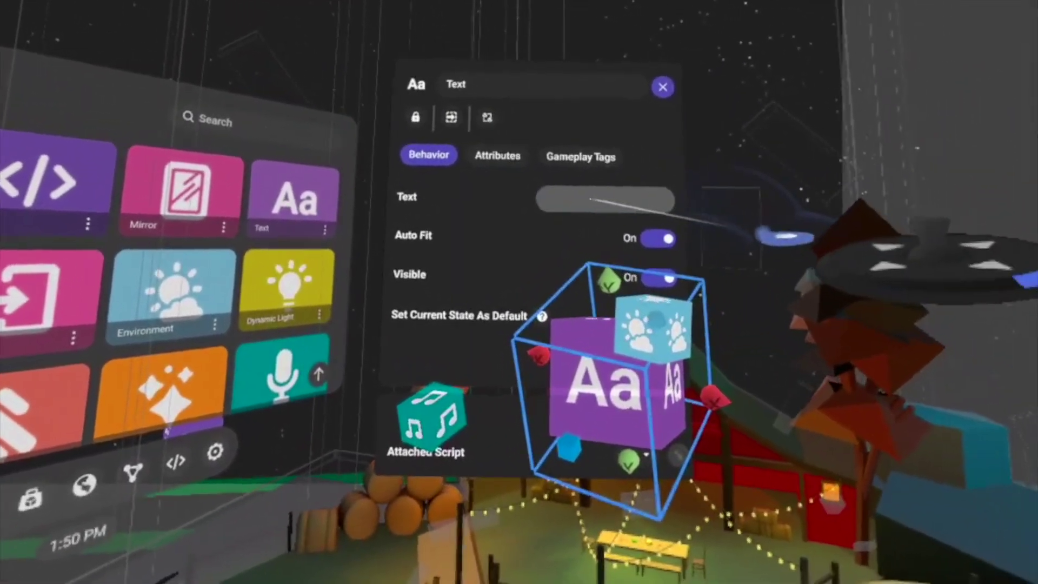
{"action": "left_click", "coordinate": [647, 192]}
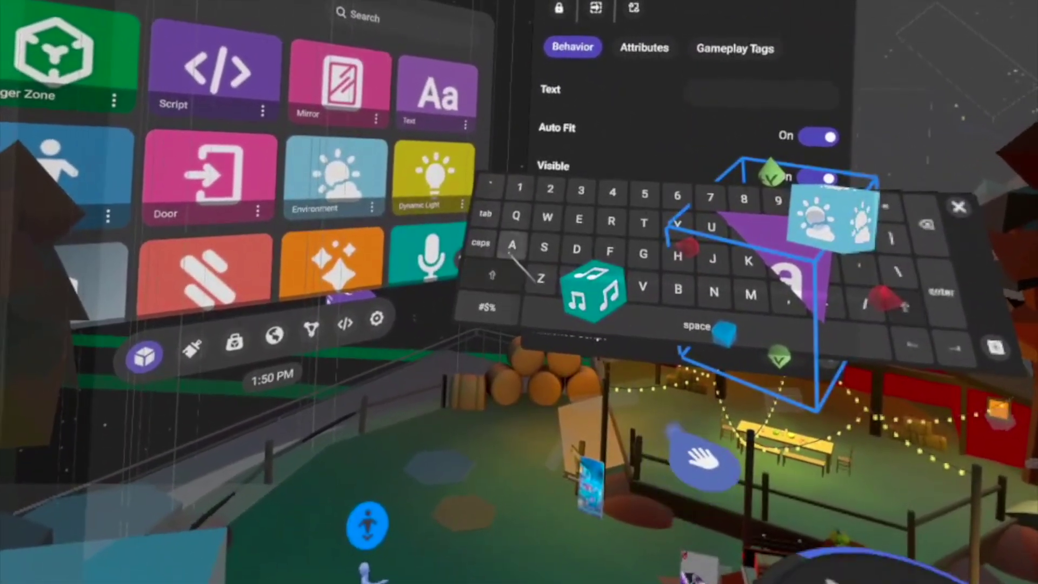
{"action": "type", "text": "Au"}
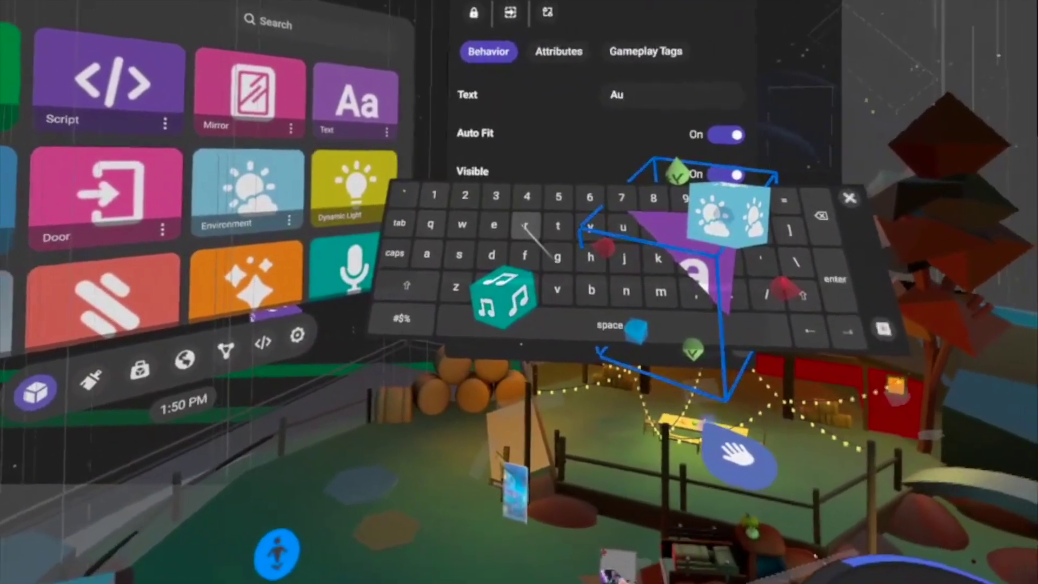
{"action": "type", "text": "rora"}
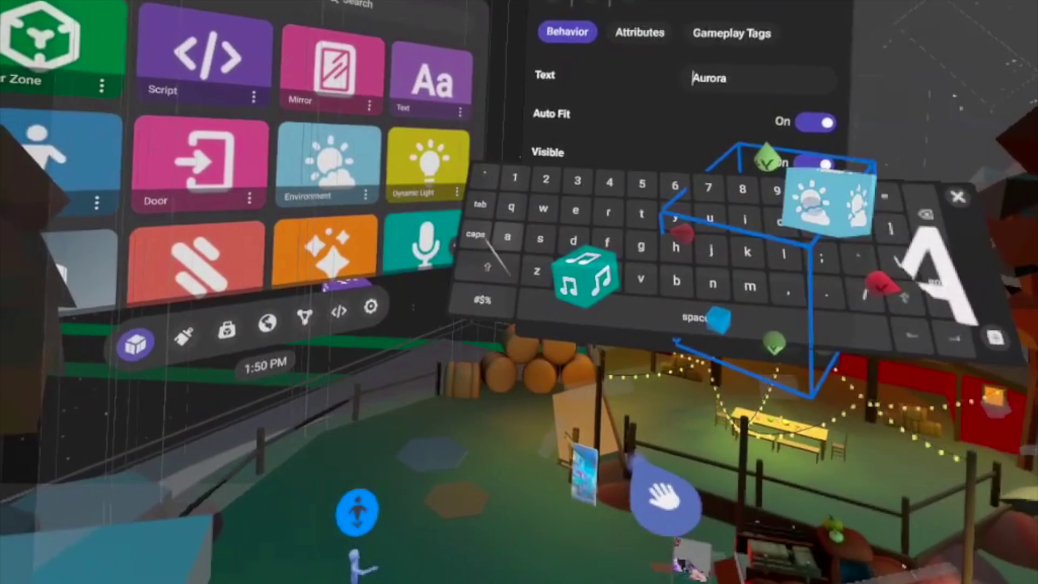
- Extend the Text gizmo's wording to "Welcome to Aurora" and close its properties
{"action": "left_click", "coordinate": [459, 238]}
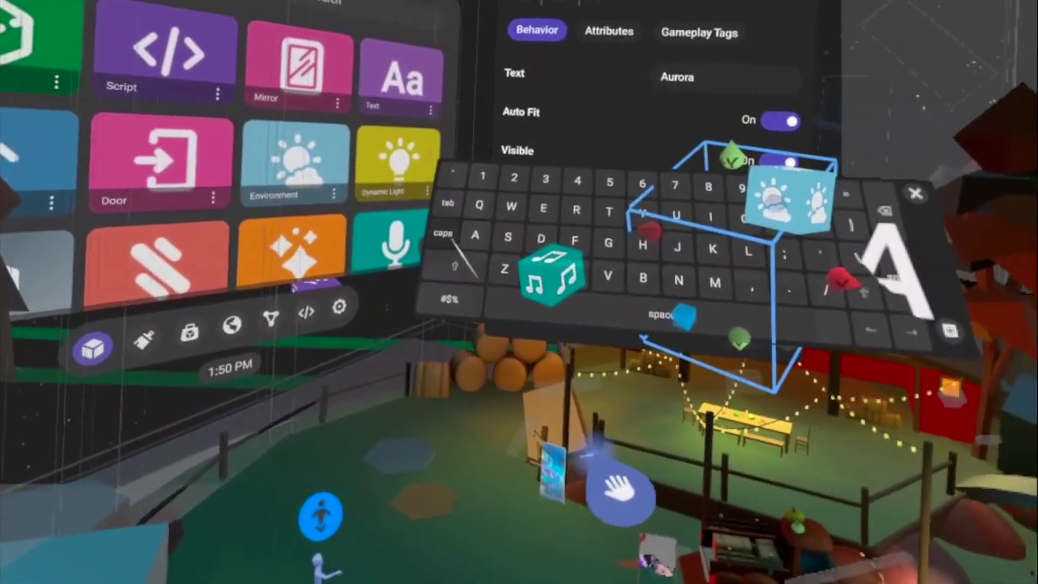
{"action": "left_click", "coordinate": [504, 221]}
{"action": "left_click", "coordinate": [548, 218]}
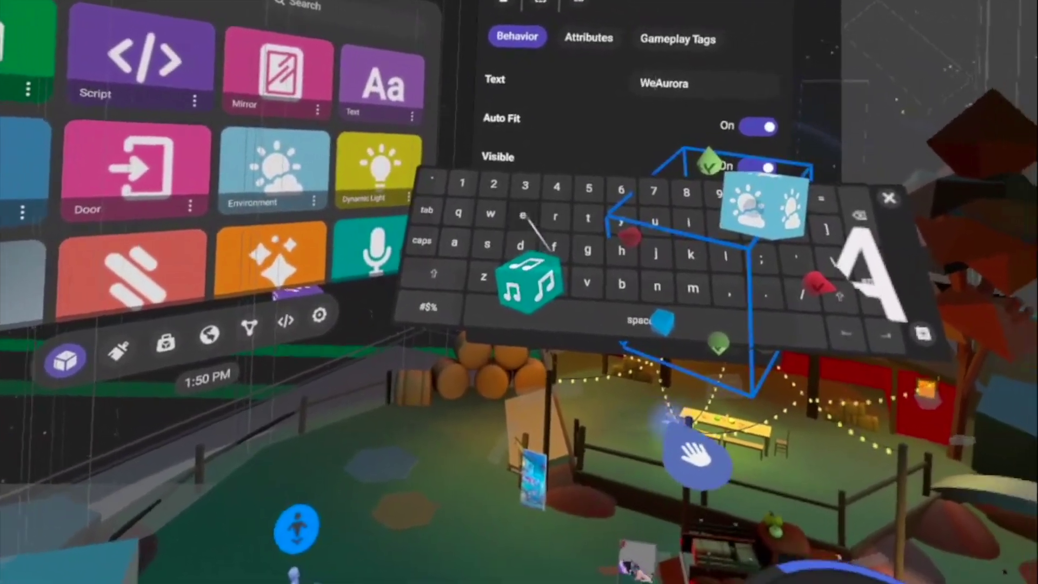
{"action": "left_click", "coordinate": [752, 262]}
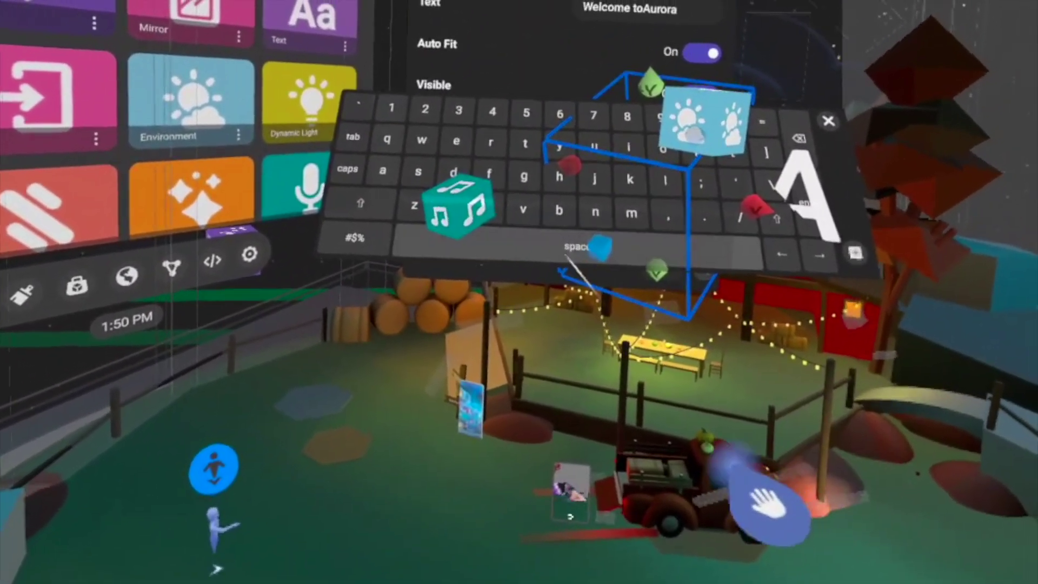
{"action": "left_click", "coordinate": [566, 257]}
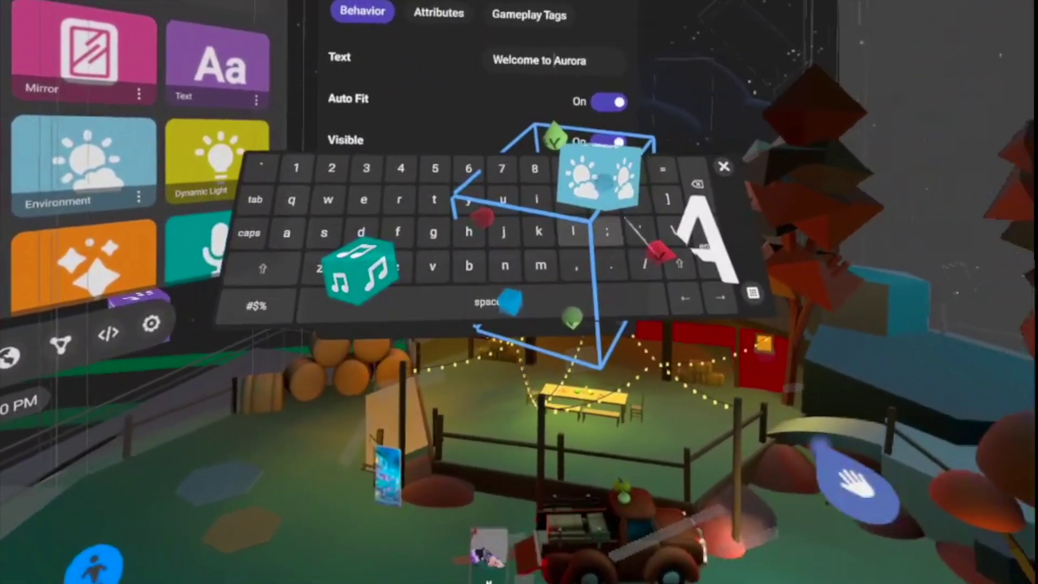
{"action": "left_click", "coordinate": [633, 177]}
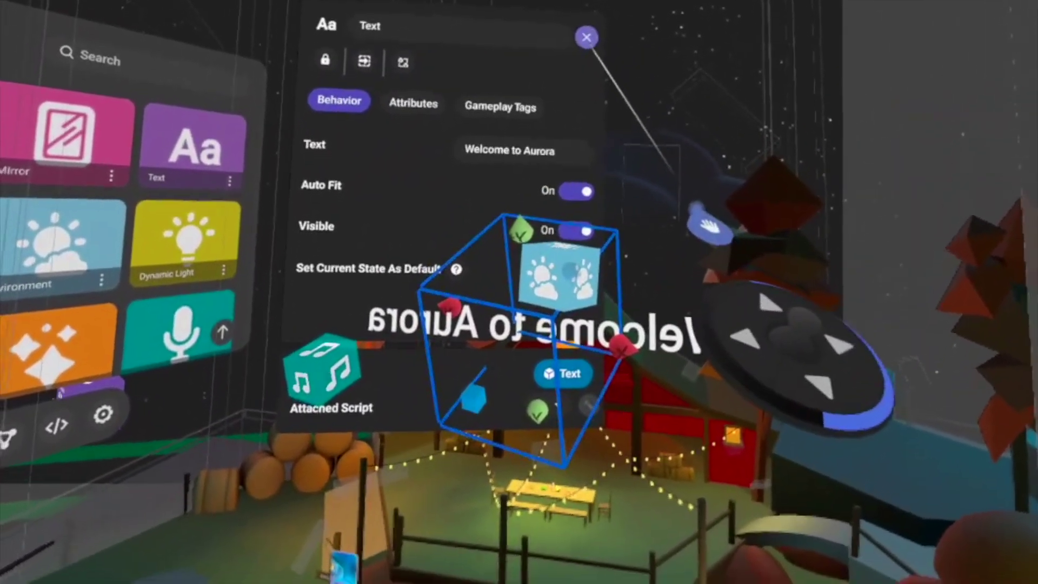
{"action": "left_click", "coordinate": [586, 38]}
- Position the "Welcome to Aurora" text in front of the red barn and size its box around the words
{"action": "left_click_drag", "start_coordinate": [621, 278], "coordinate": [586, 319]}
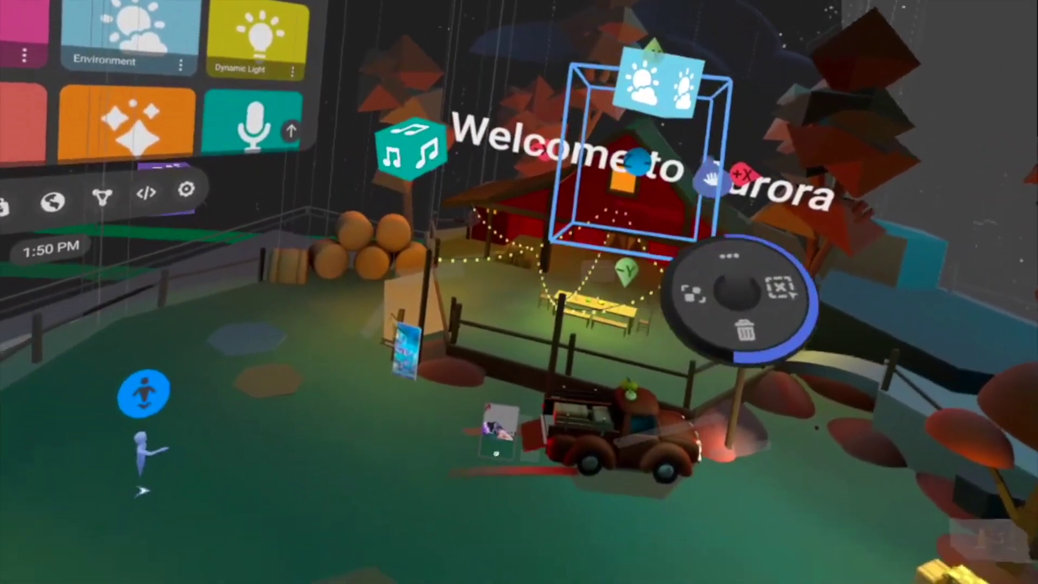
{"action": "left_click_drag", "start_coordinate": [713, 178], "coordinate": [715, 100]}
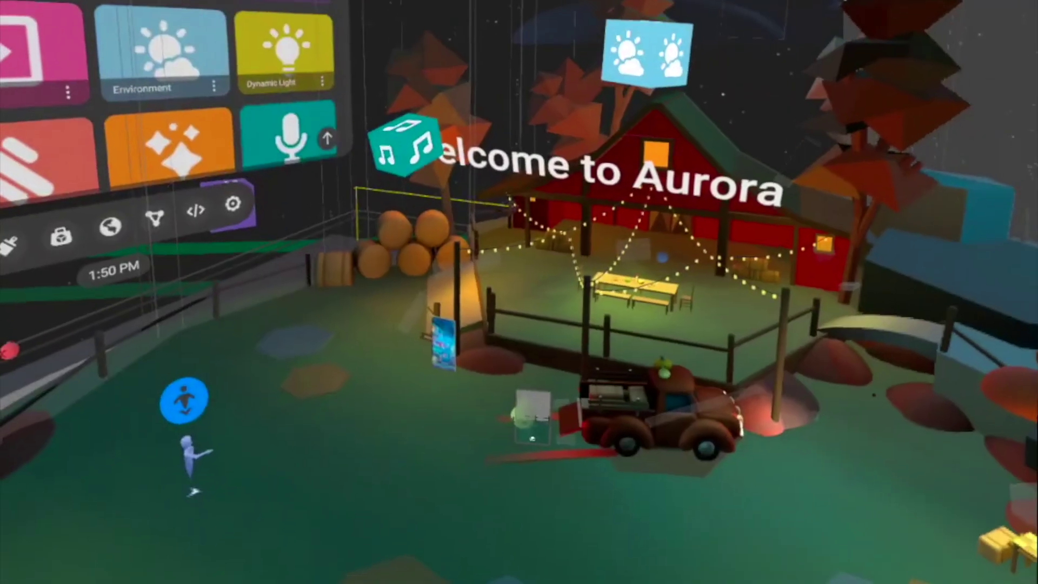
{"action": "left_click", "coordinate": [611, 179]}
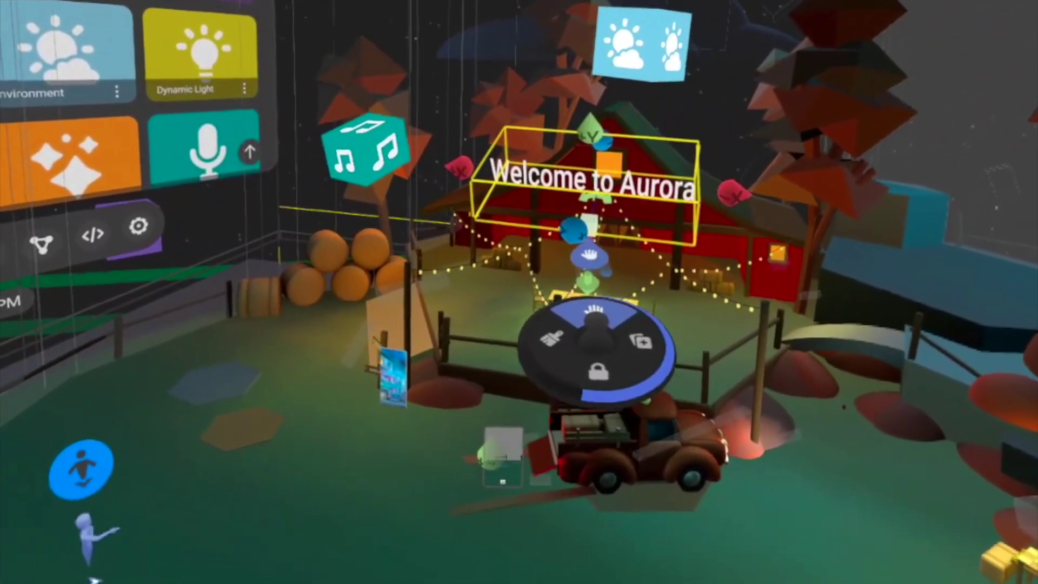
{"action": "left_click_drag", "start_coordinate": [590, 238], "coordinate": [584, 213]}
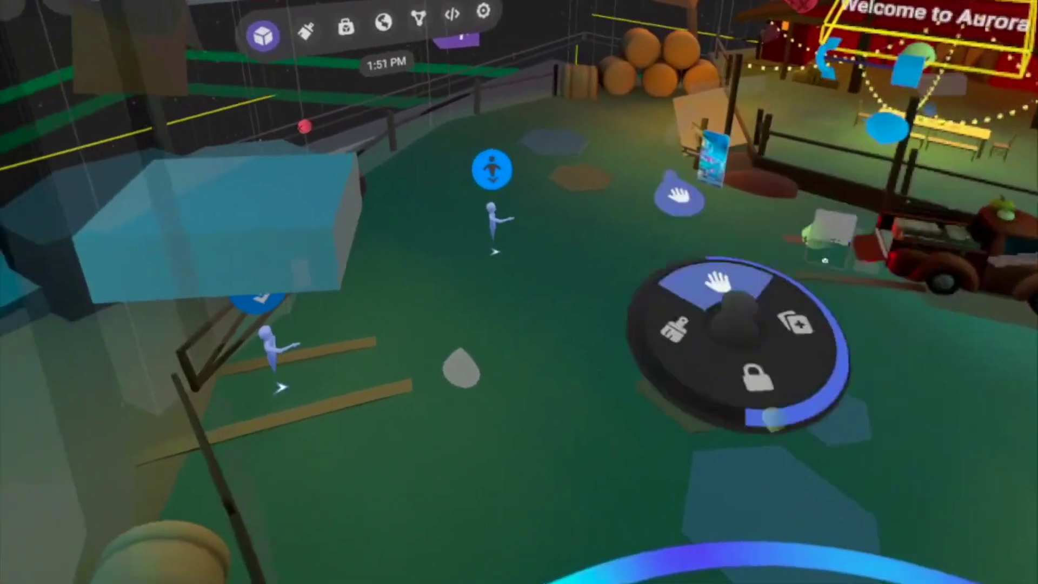
- Place the LondonHouse single-seater sofa from the asset library on the grass beside the red truck
{"action": "left_click", "coordinate": [194, 346]}
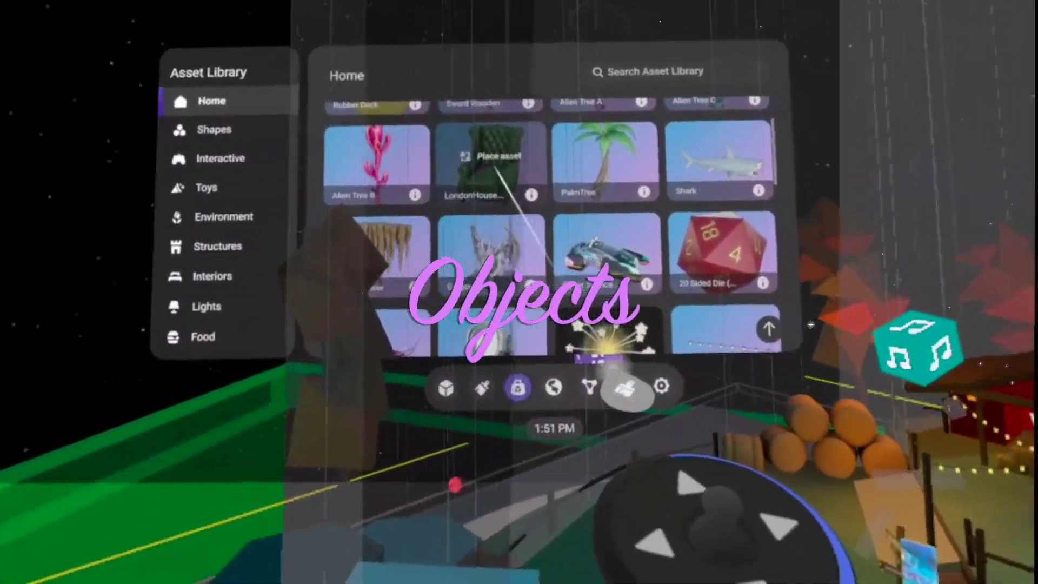
{"action": "left_click", "coordinate": [543, 184]}
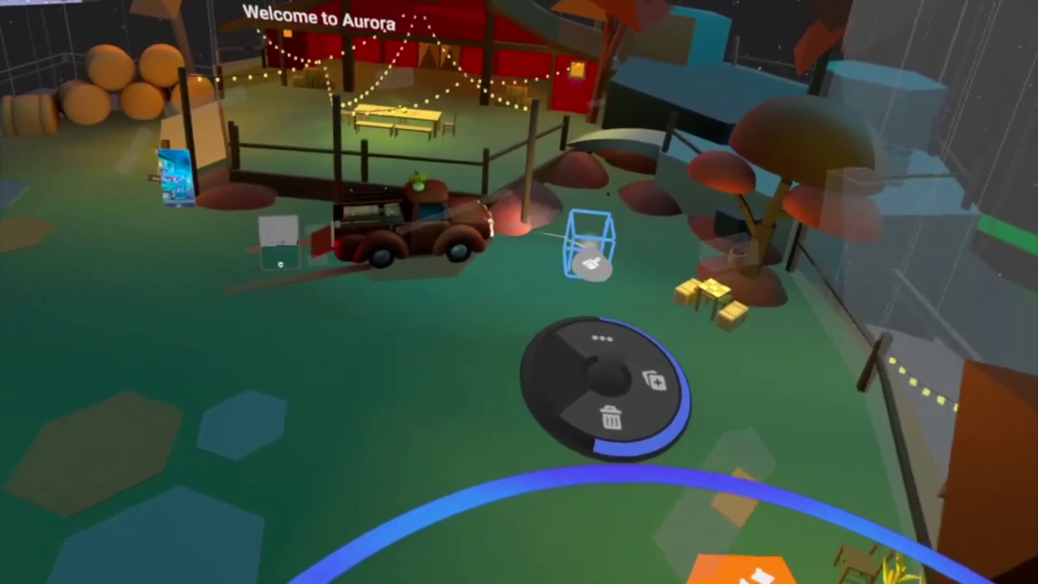
{"action": "left_click_drag", "start_coordinate": [586, 250], "coordinate": [605, 253]}
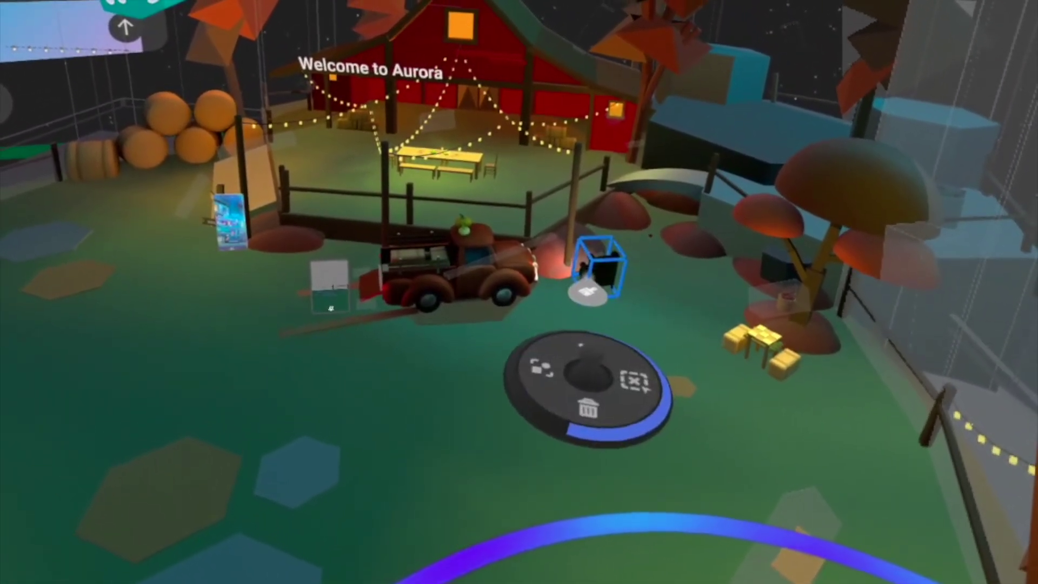
- Review the sofa's properties, close them, and adjust the sofa's position next to the truck
{"action": "left_click", "coordinate": [593, 358]}
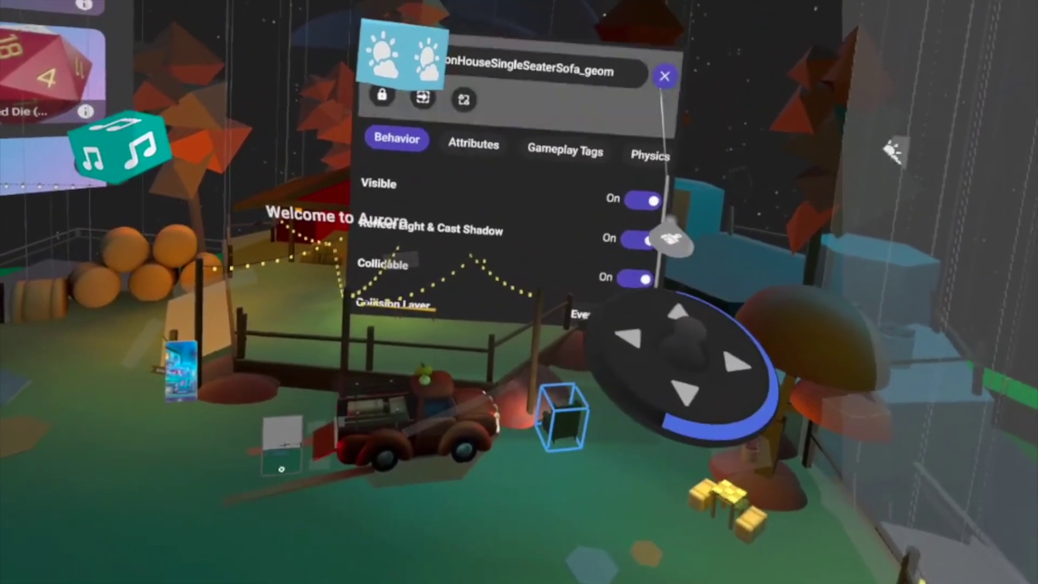
{"action": "left_click", "coordinate": [666, 74]}
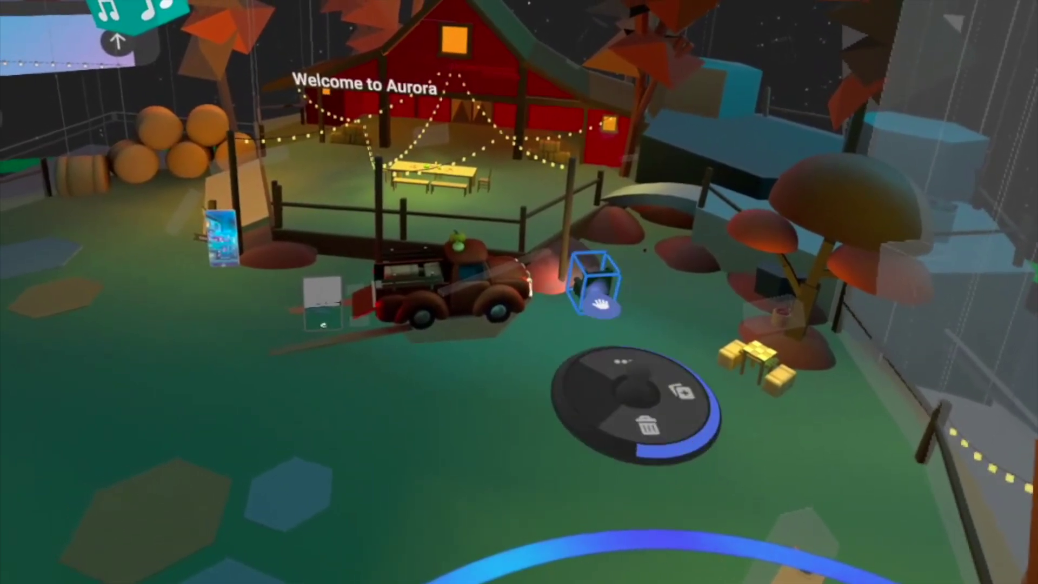
{"action": "left_click_drag", "start_coordinate": [601, 304], "coordinate": [654, 289]}
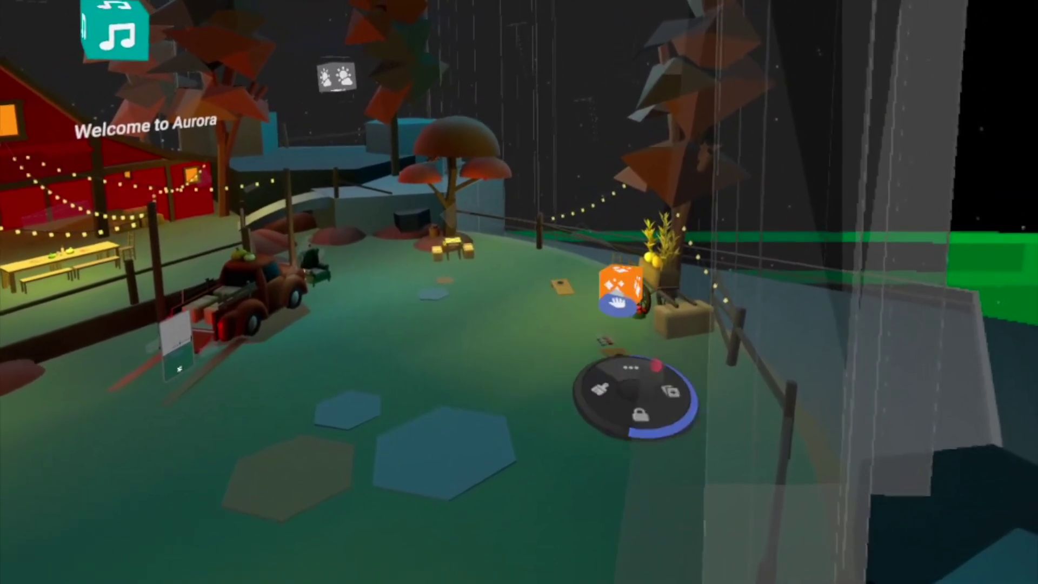
- Turn on Looping for the ParticleFx gizmo beside the yellow plants and close its properties
{"action": "left_click", "coordinate": [629, 305]}
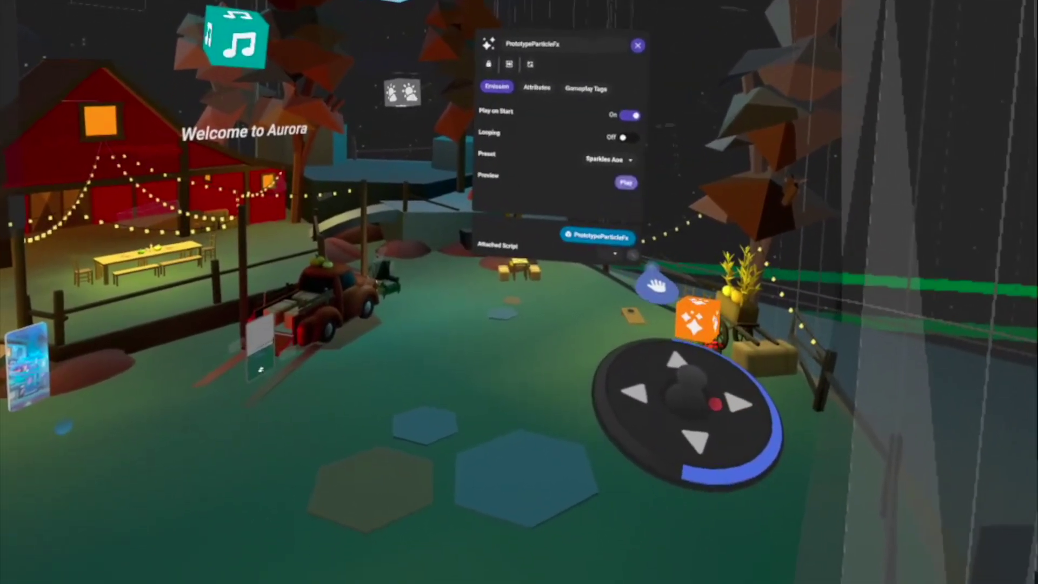
{"action": "left_click", "coordinate": [626, 183]}
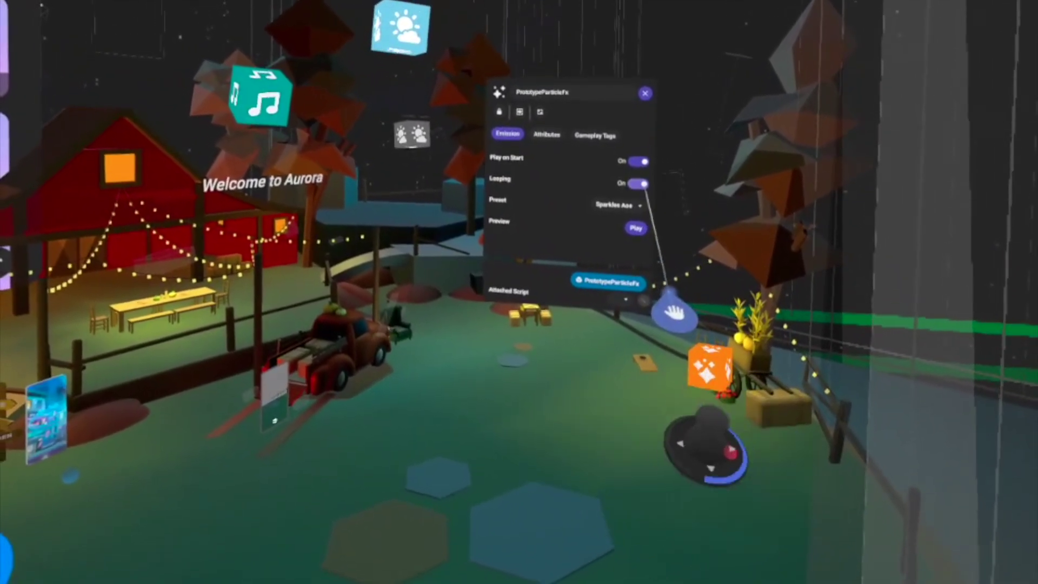
{"action": "left_click", "coordinate": [638, 186]}
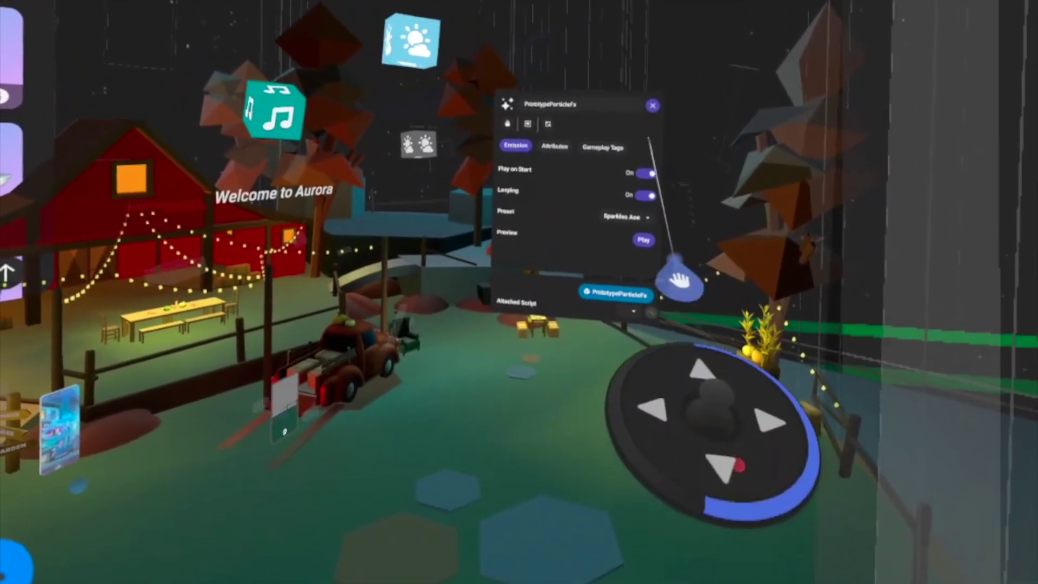
{"action": "left_click", "coordinate": [655, 106]}
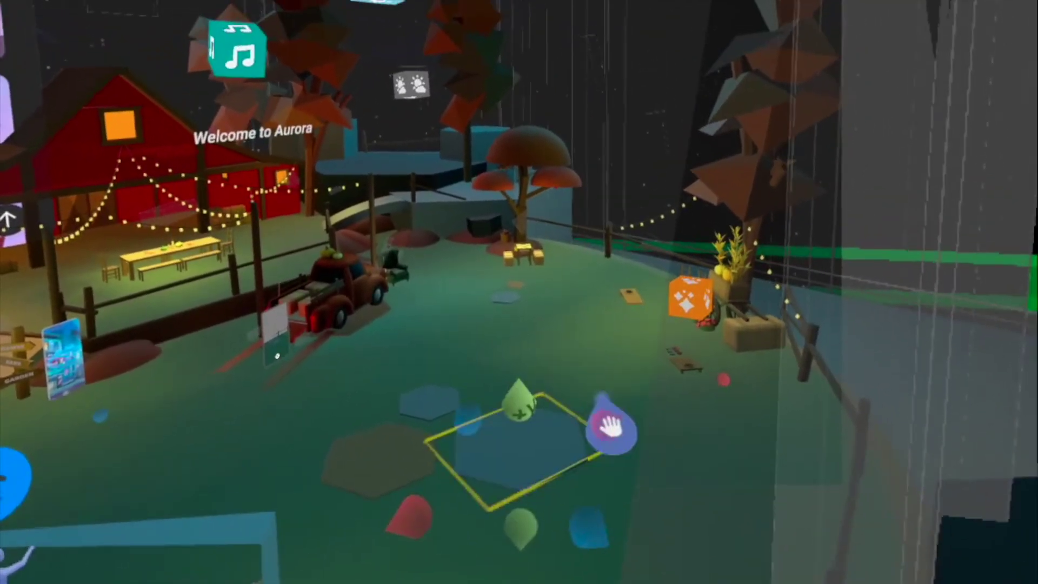
- Reopen the ParticleFx gizmo's properties, play the effect preview, and close them
{"action": "left_click", "coordinate": [610, 426]}
{"action": "left_click", "coordinate": [688, 375]}
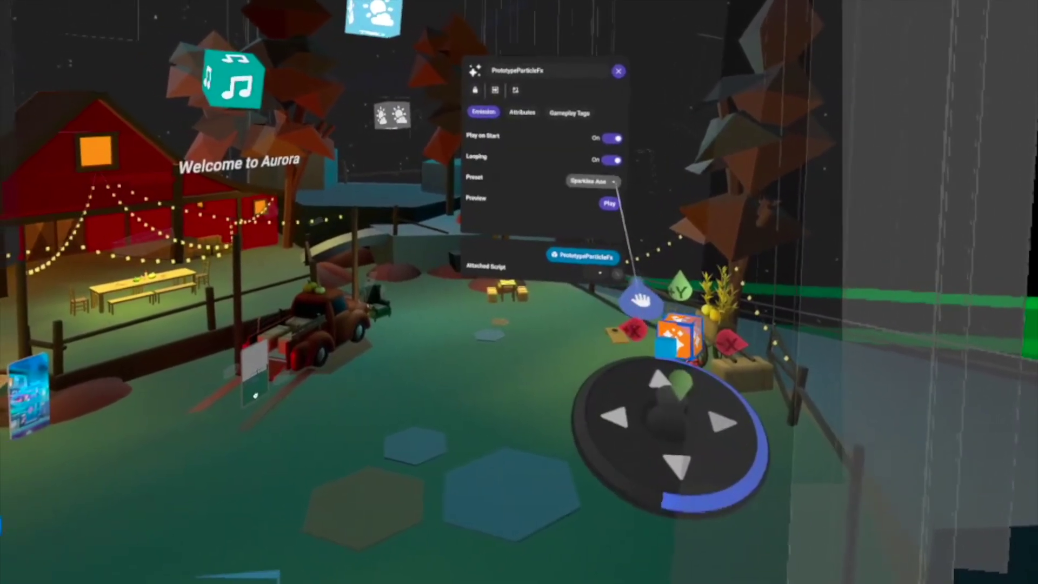
{"action": "left_click", "coordinate": [618, 199]}
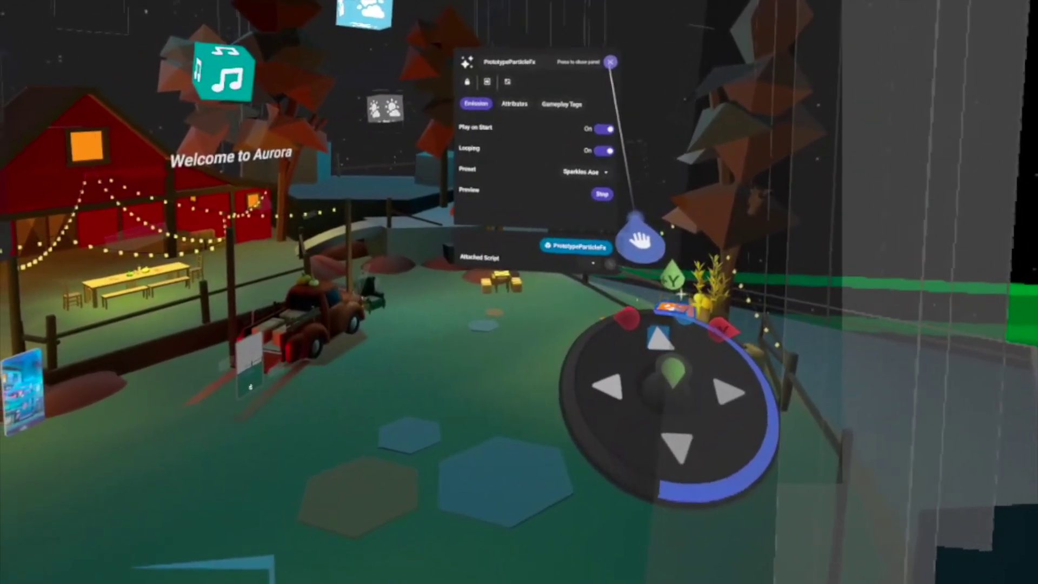
{"action": "left_click", "coordinate": [610, 62]}
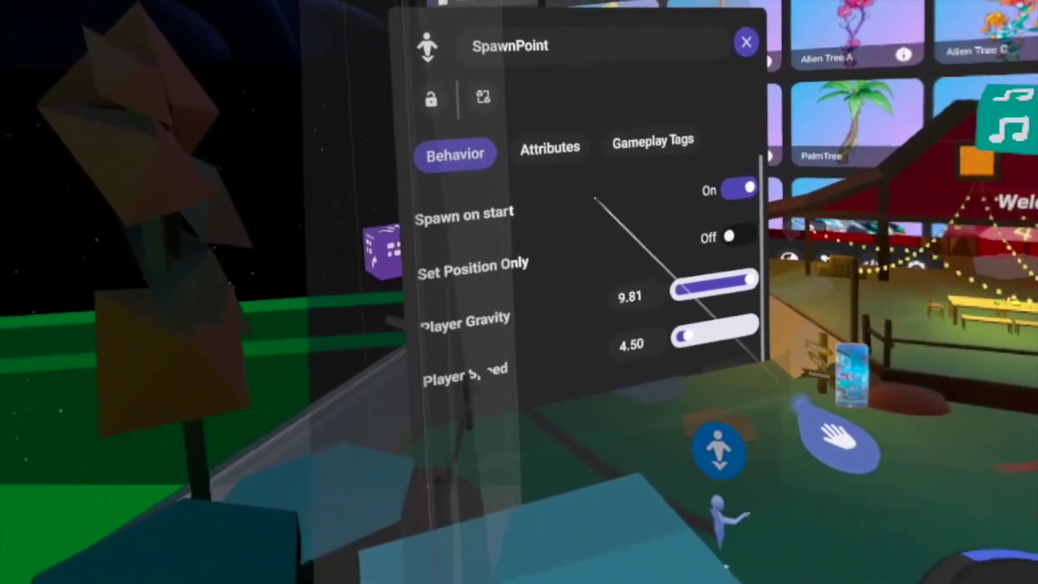
- Review the properties of the Spawn Point and the welcome text, and select the spawn point on the grass
{"action": "scroll", "coordinate": [585, 246], "scroll_direction": "down", "scroll_amount": 2}
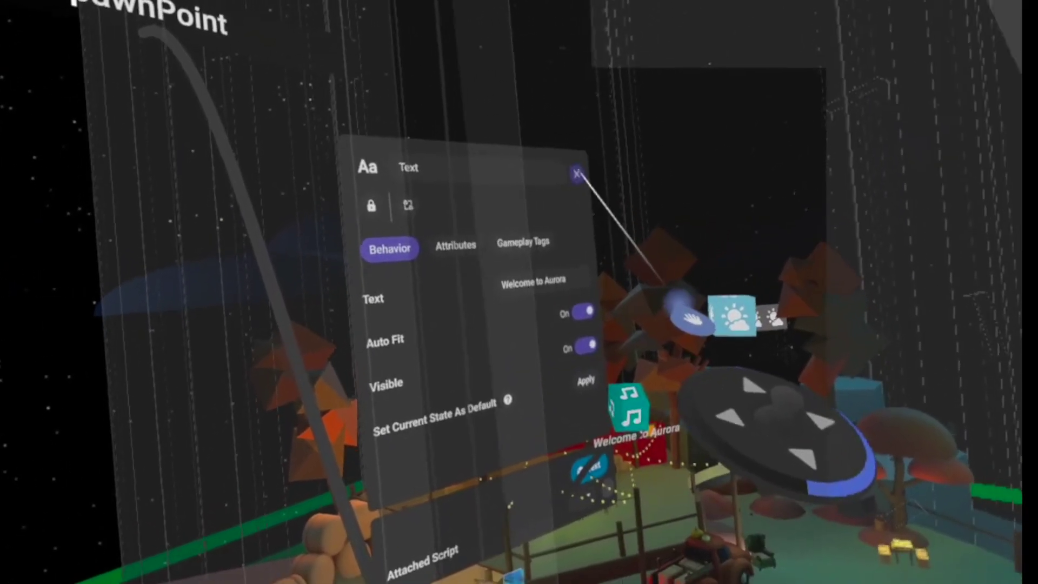
{"action": "left_click", "coordinate": [577, 173]}
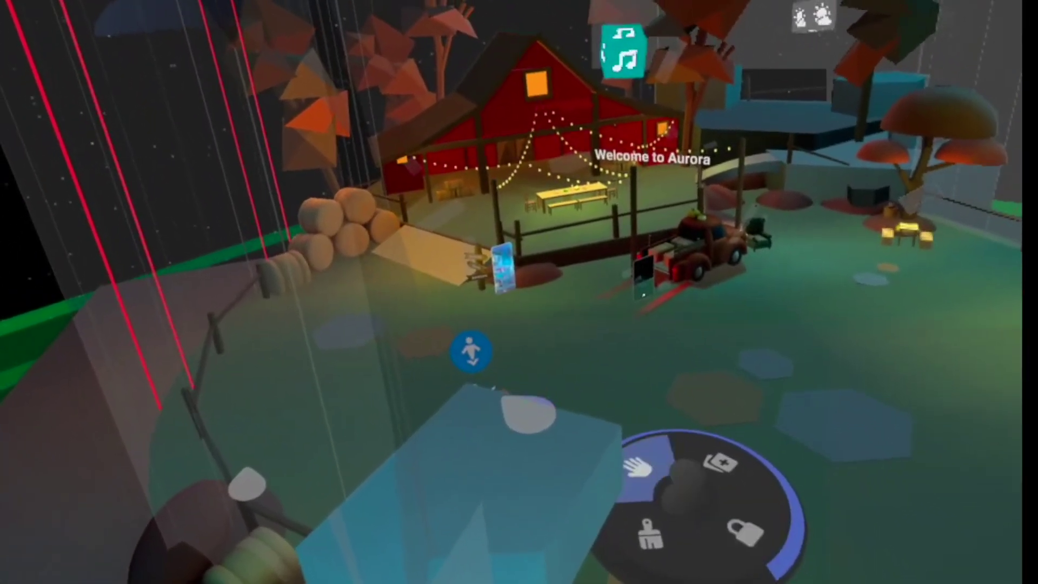
{"action": "left_click", "coordinate": [485, 365]}
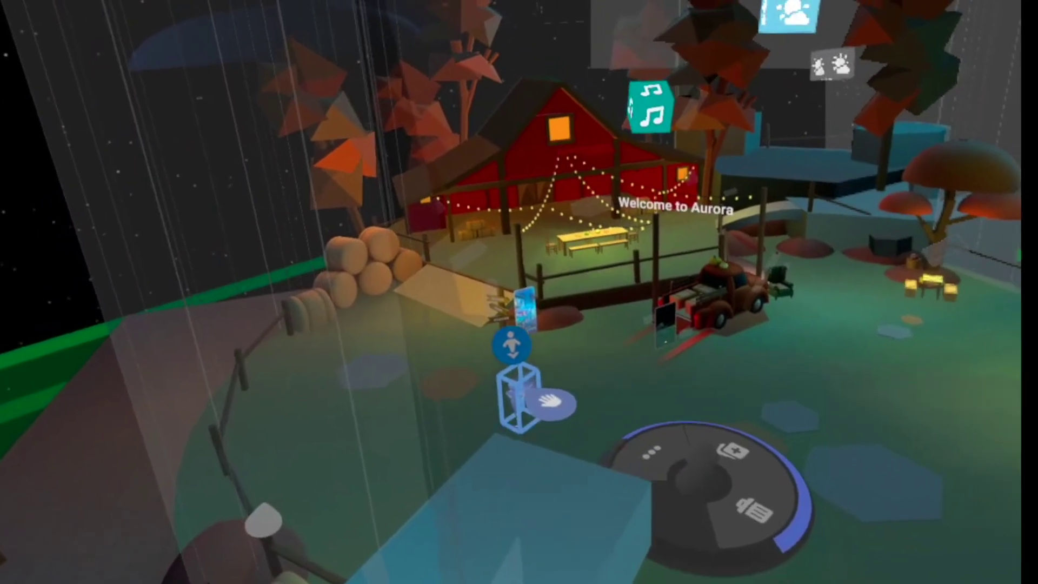